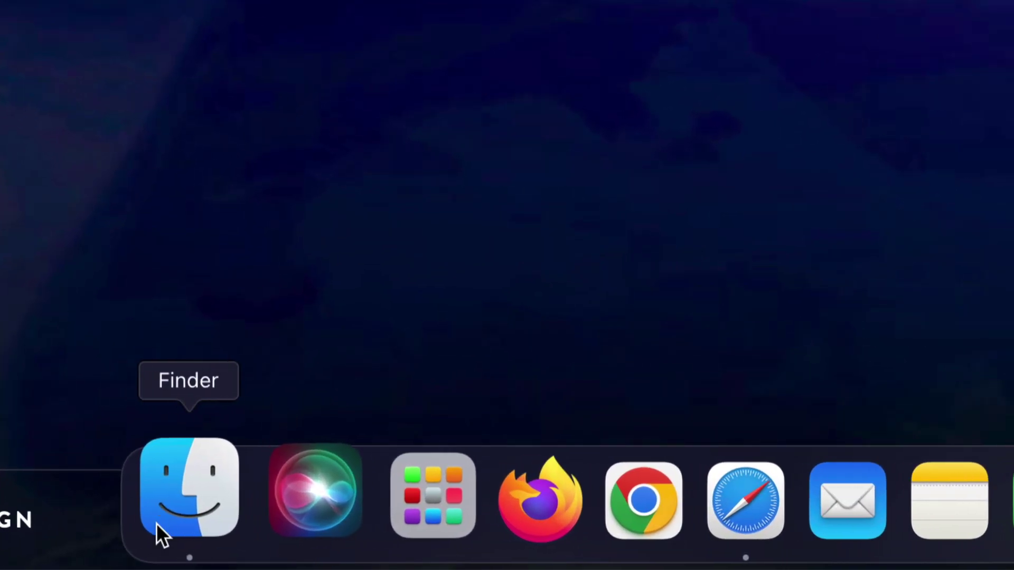
Step: Open a Finder window, move it aside, and open the CreativeFreedom_Videos folder with its drone clips
{"action": "left_click", "coordinate": [156, 523]}
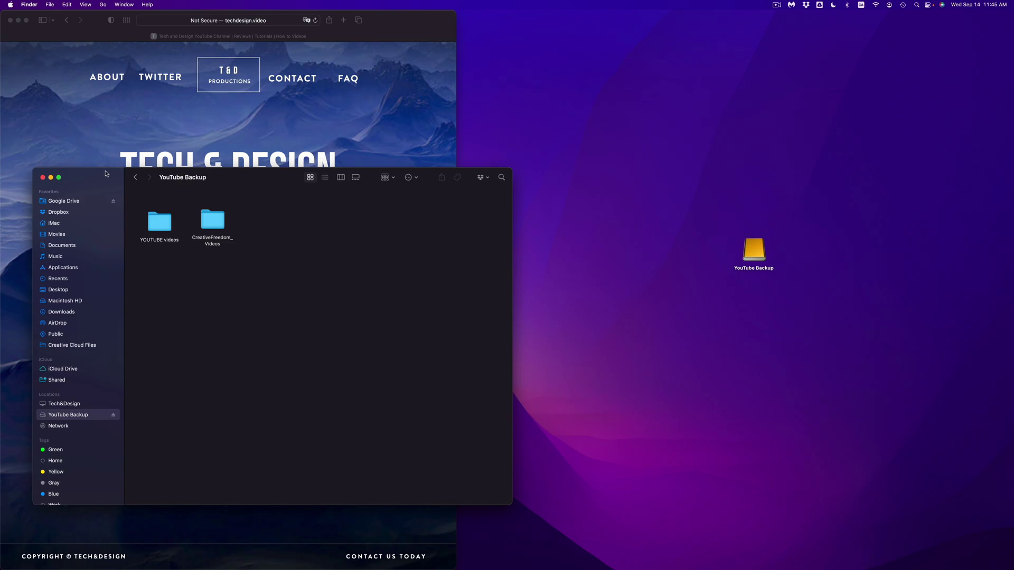
{"action": "left_click_drag", "start_coordinate": [105, 173], "coordinate": [533, 130]}
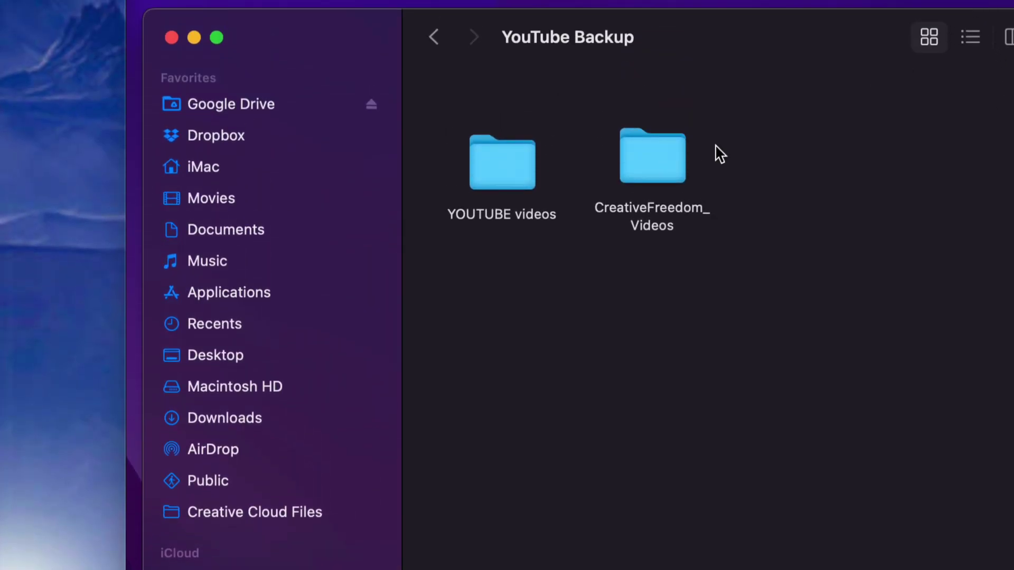
{"action": "double_click", "coordinate": [676, 162]}
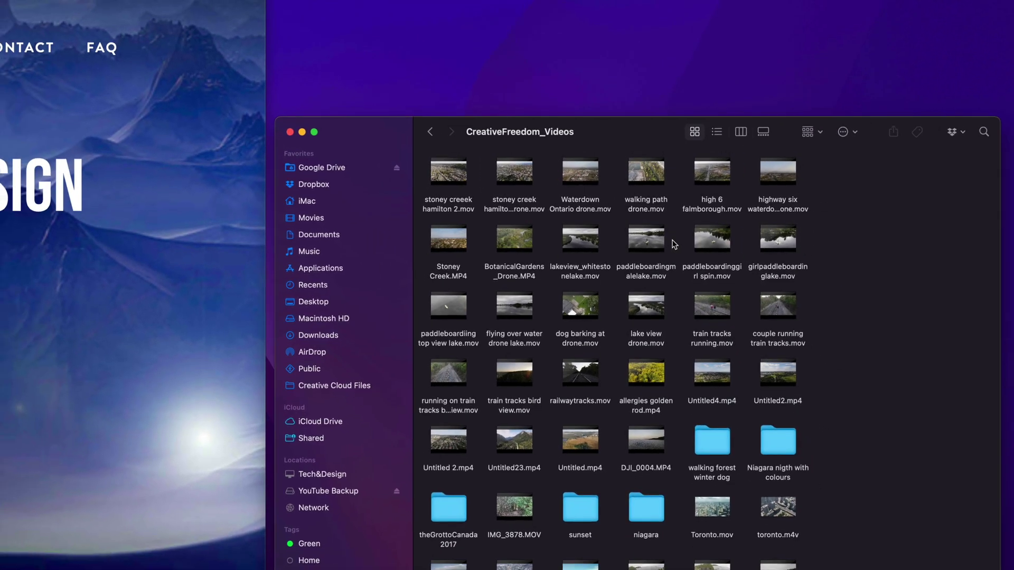
{"action": "left_click_drag", "start_coordinate": [622, 137], "coordinate": [578, 120]}
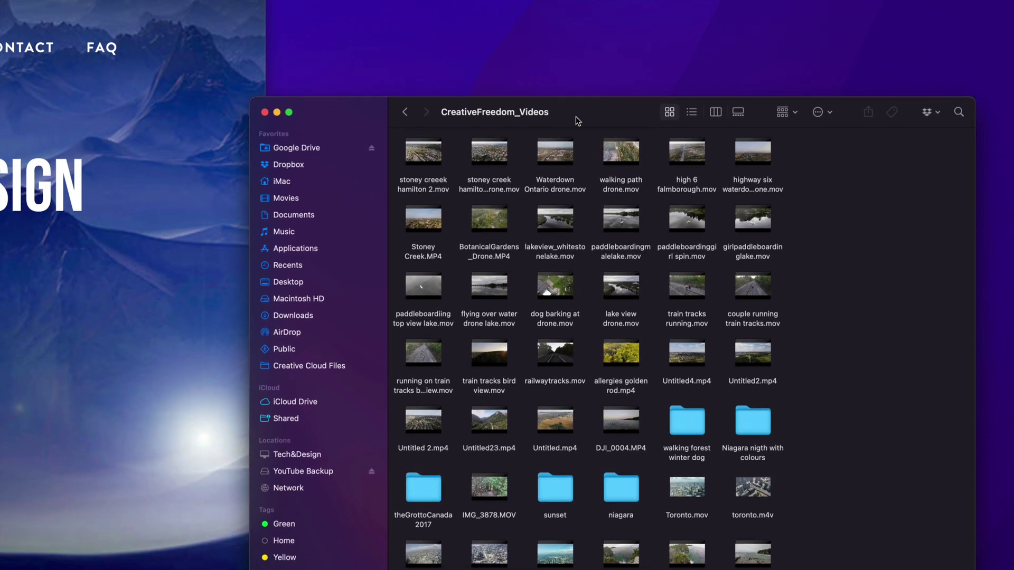
{"action": "mouse_move", "coordinate": [735, 211]}
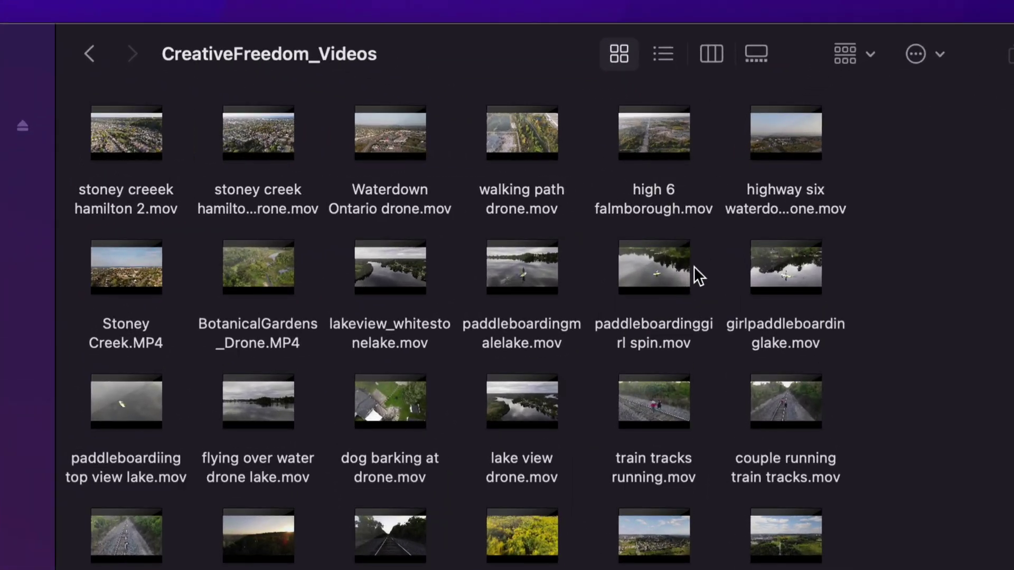
Step: Move paddleboardinggirl spin.mov to the Trash
{"action": "mouse_move", "coordinate": [694, 241]}
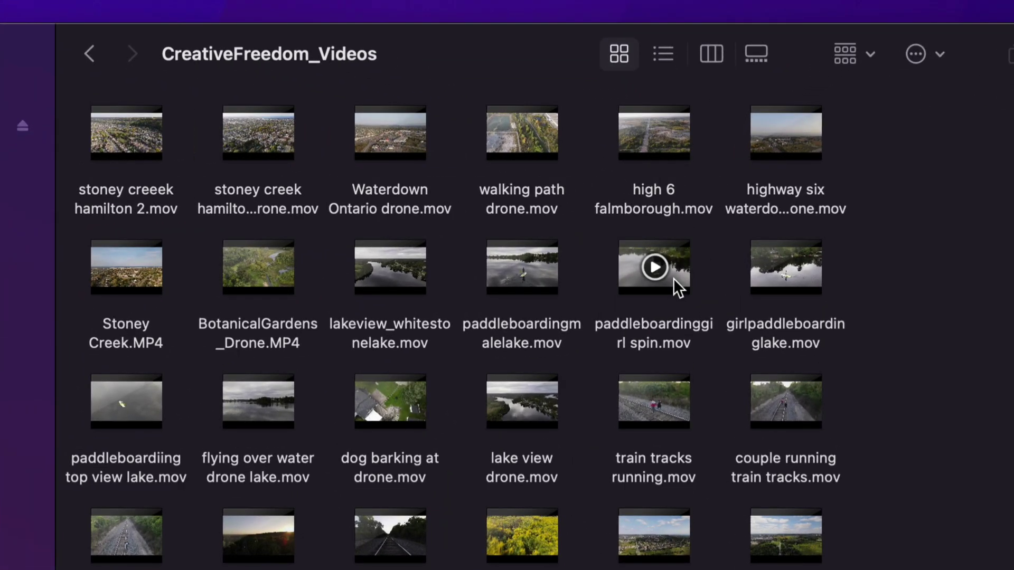
{"action": "right_click", "coordinate": [674, 277]}
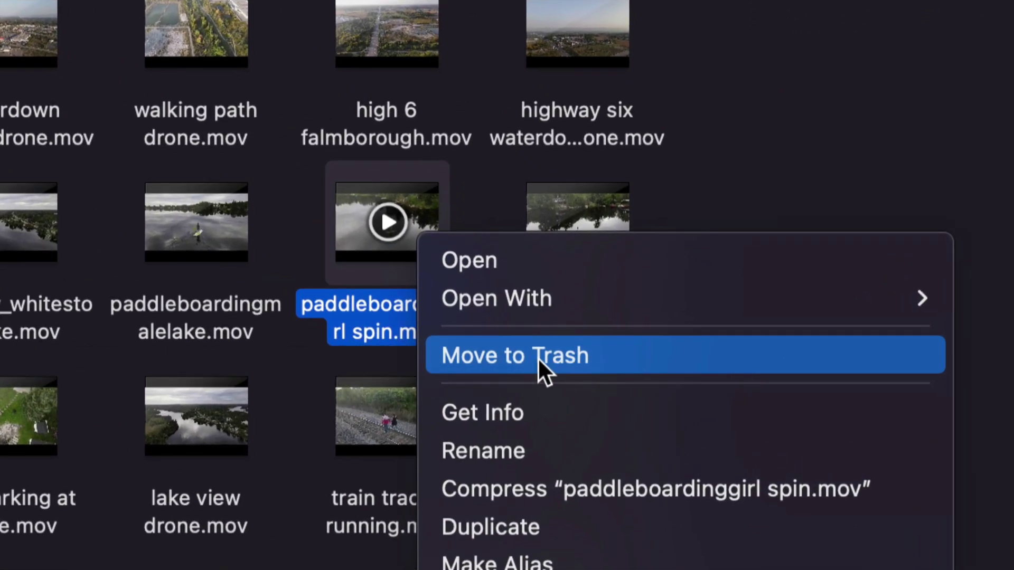
{"action": "left_click", "coordinate": [537, 357]}
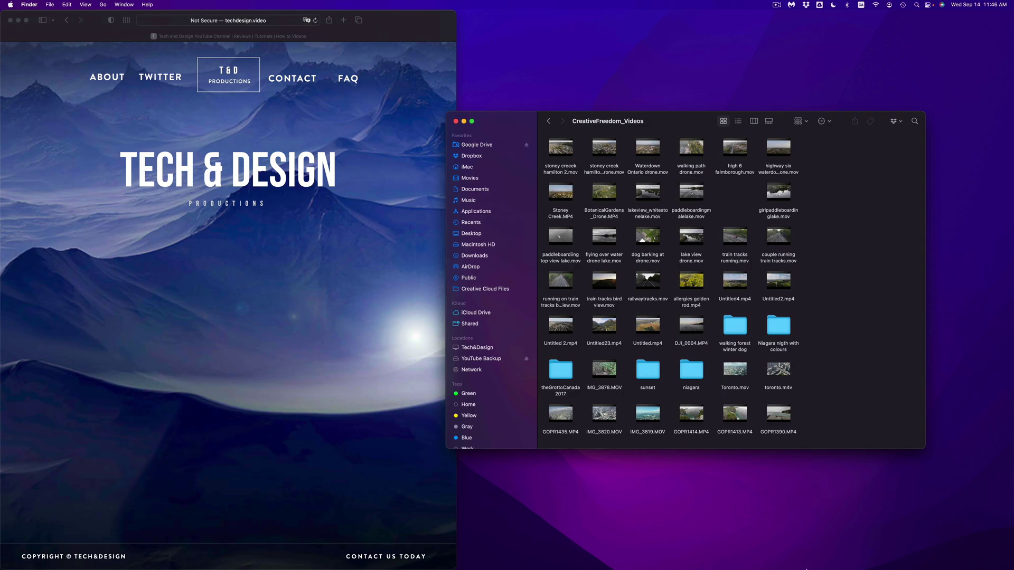
Step: Empty the Trash from the Dock, confirming the permanent erase
{"action": "mouse_move", "coordinate": [844, 568]}
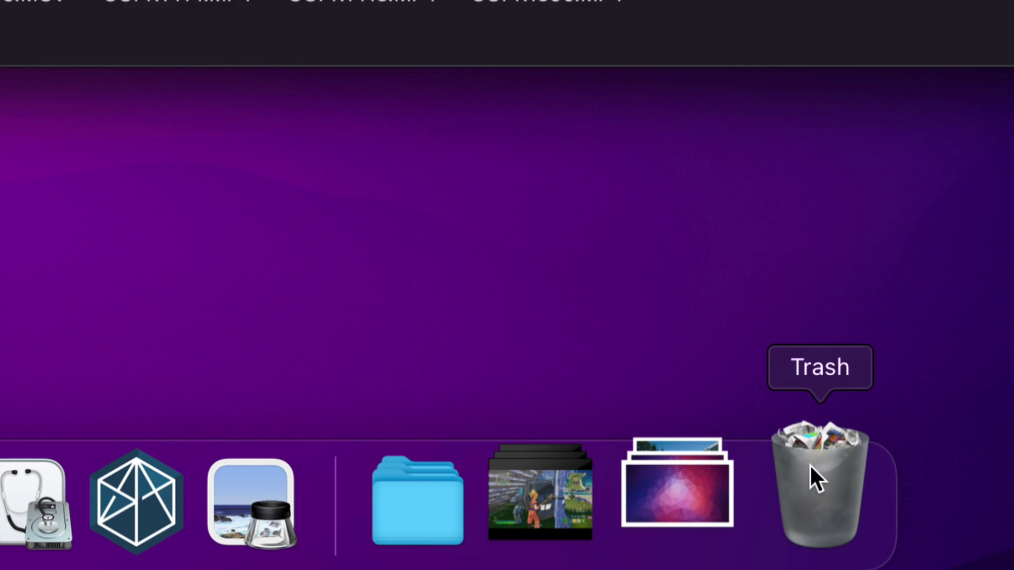
{"action": "right_click", "coordinate": [809, 464]}
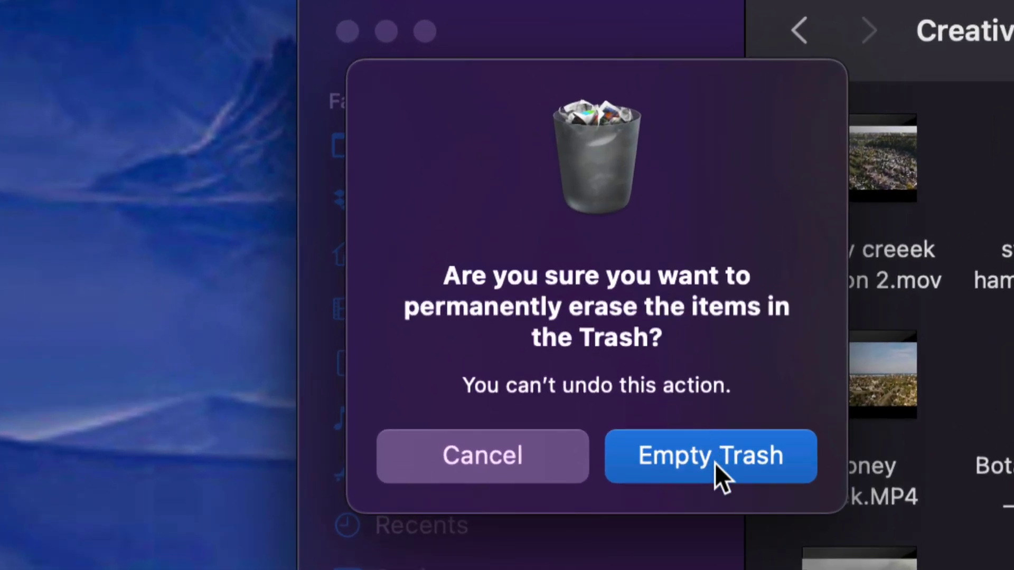
{"action": "left_click", "coordinate": [714, 463]}
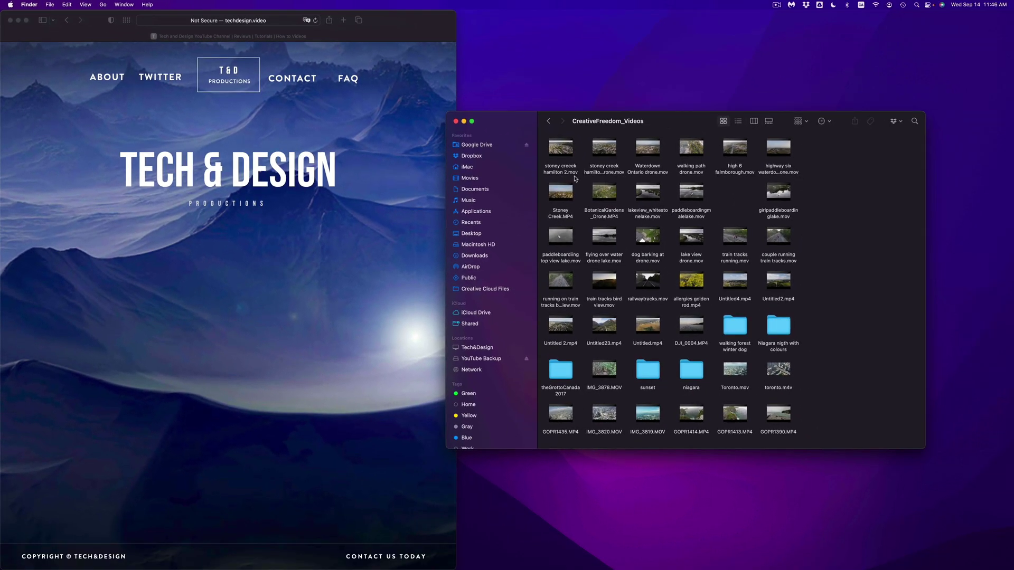
Step: Trash the Niagara nigth with colours folder with Cmd+Delete, and drag toronto.m4v onto the Trash
{"action": "left_click_drag", "start_coordinate": [655, 125], "coordinate": [633, 124]}
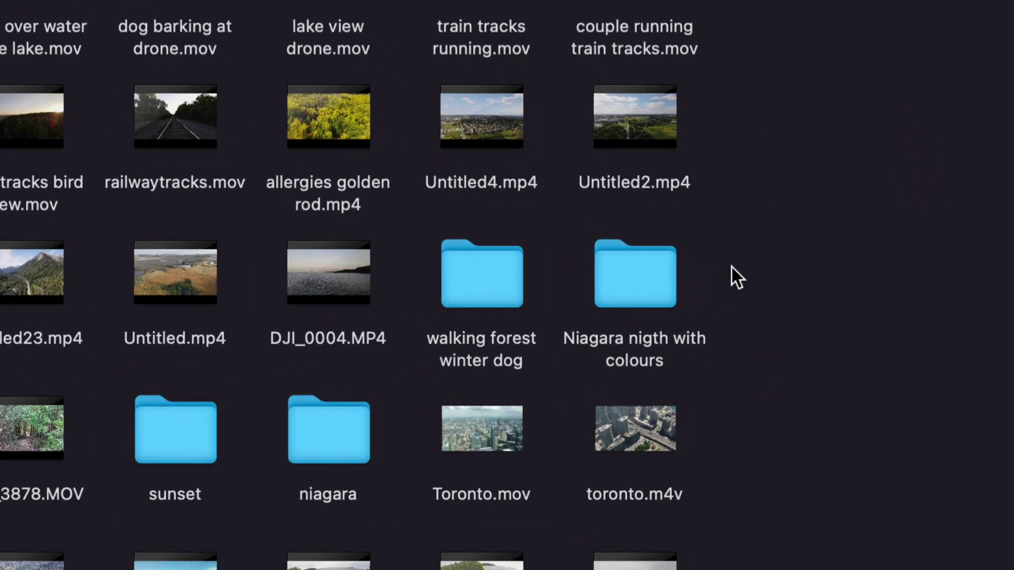
{"action": "left_click_drag", "start_coordinate": [731, 267], "coordinate": [616, 326]}
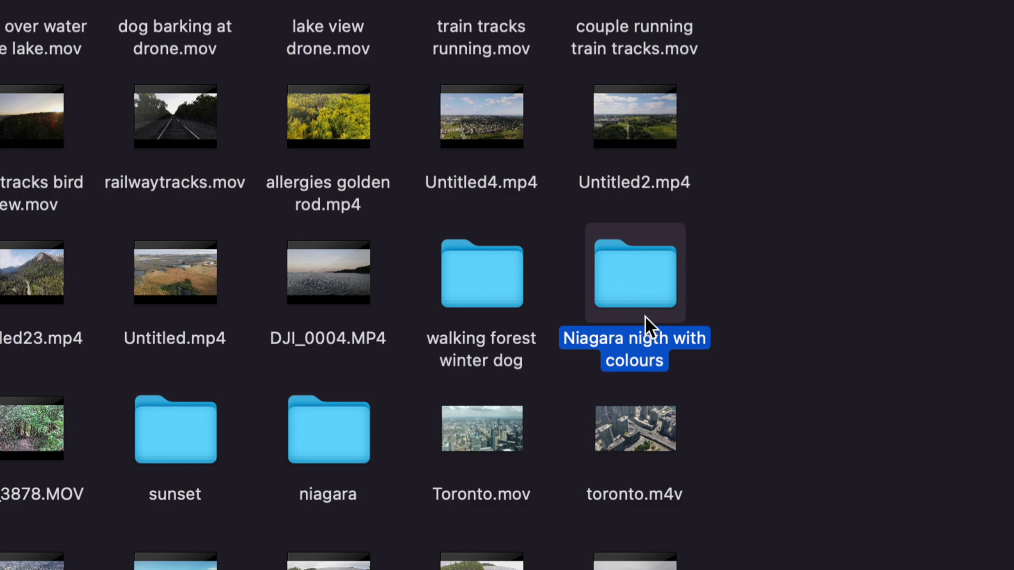
{"action": "key", "text": "super+BackSpace"}
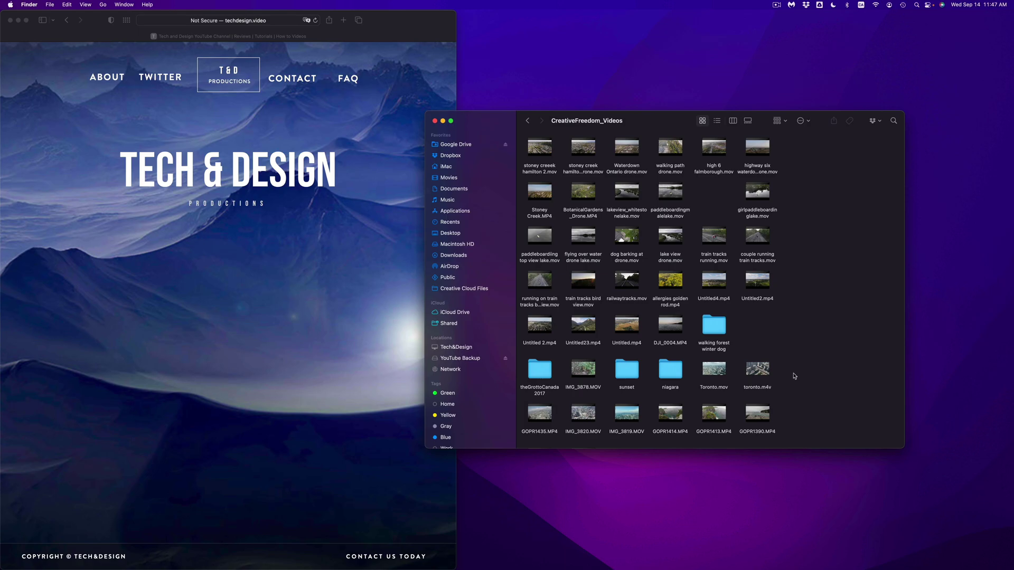
{"action": "left_click_drag", "start_coordinate": [761, 369], "coordinate": [845, 549]}
{"action": "mouse_move", "coordinate": [845, 568]}
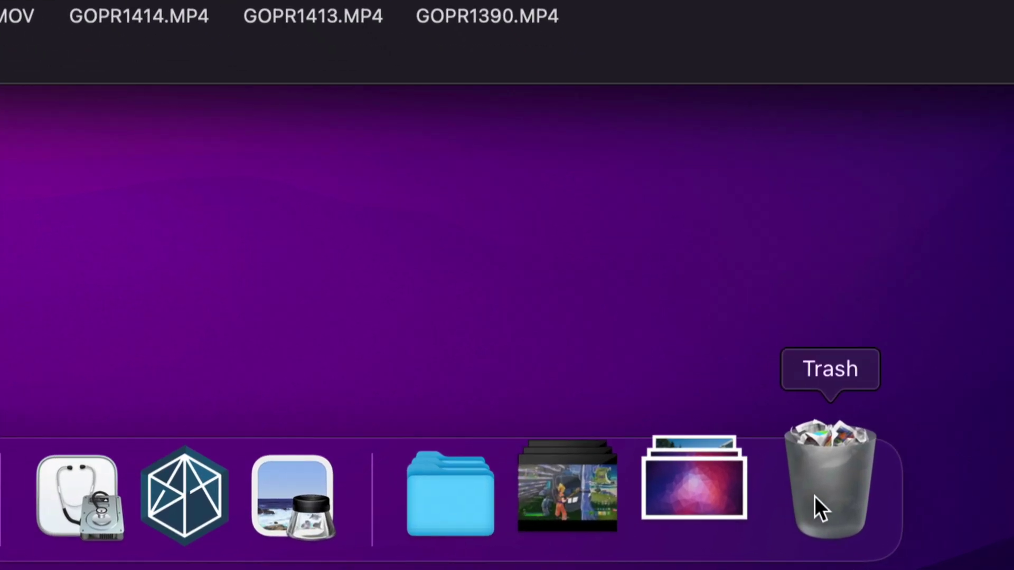
Step: Empty the Trash window, permanently erasing the Niagara folder and toronto.m4v
{"action": "left_click", "coordinate": [816, 499]}
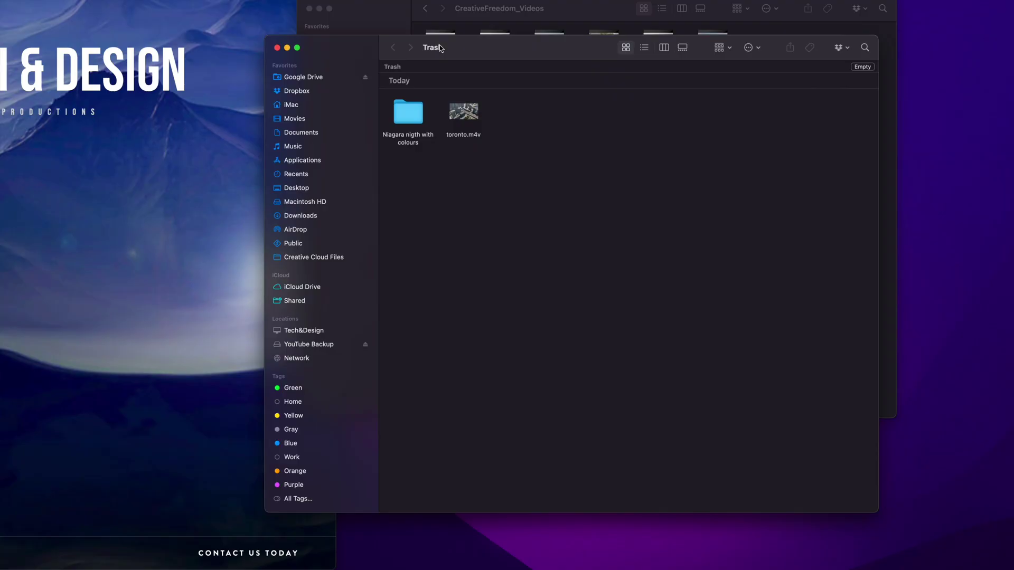
{"action": "left_click_drag", "start_coordinate": [444, 47], "coordinate": [481, 176]}
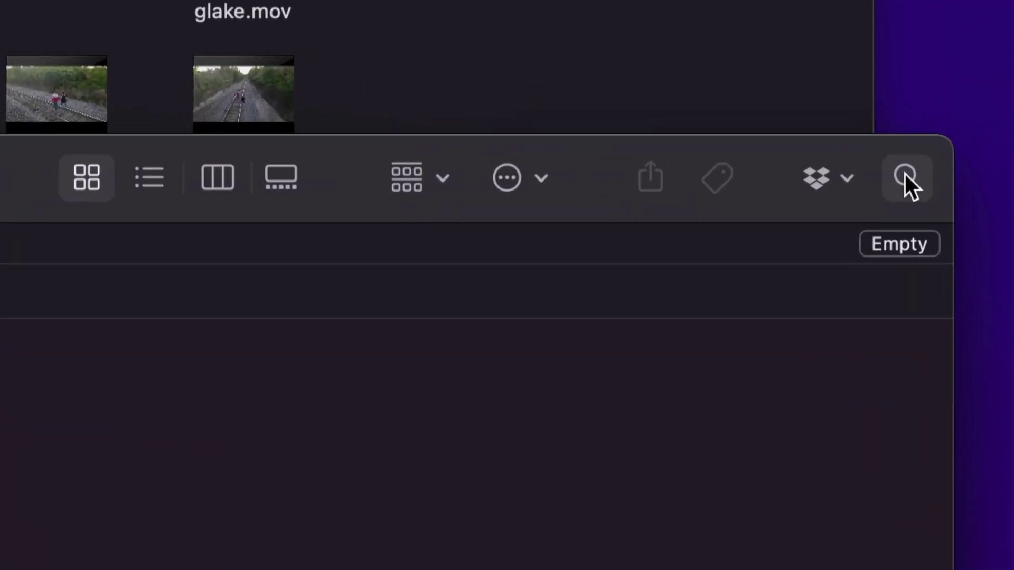
{"action": "left_click", "coordinate": [894, 236]}
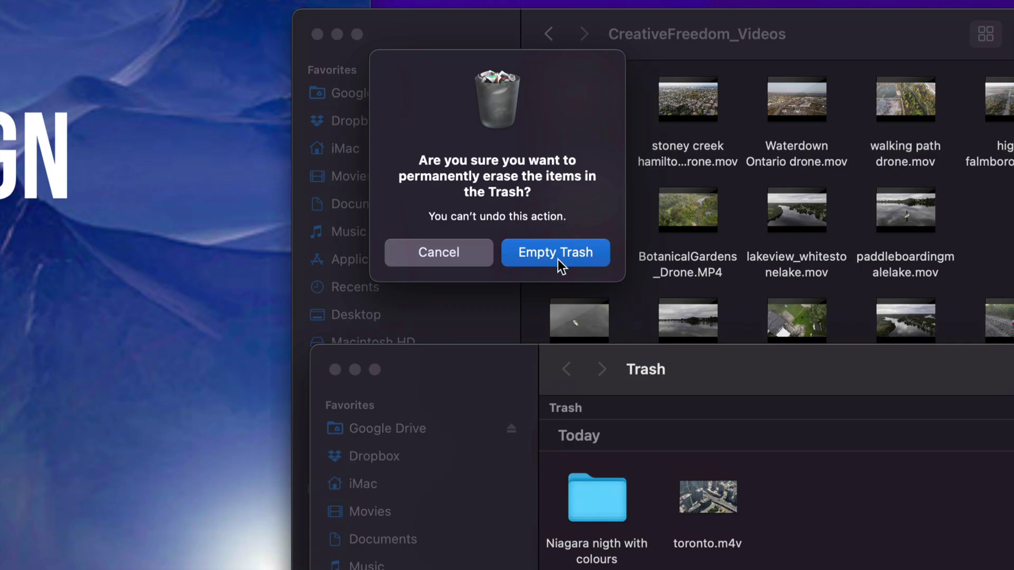
{"action": "left_click", "coordinate": [557, 258]}
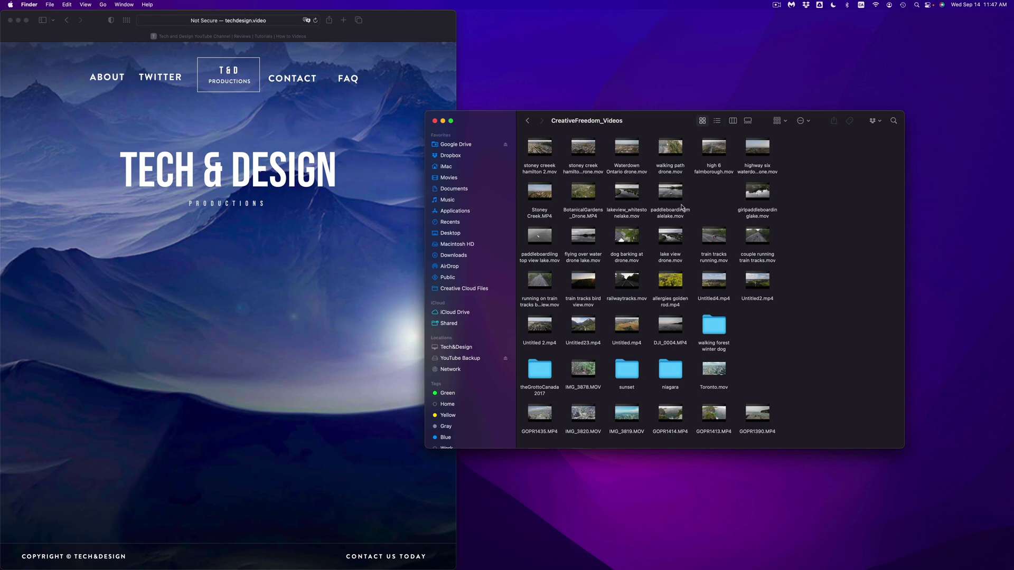
Step: Trash all six videos in the sunset folder and return to CreativeFreedom_Videos
{"action": "double_click", "coordinate": [634, 370]}
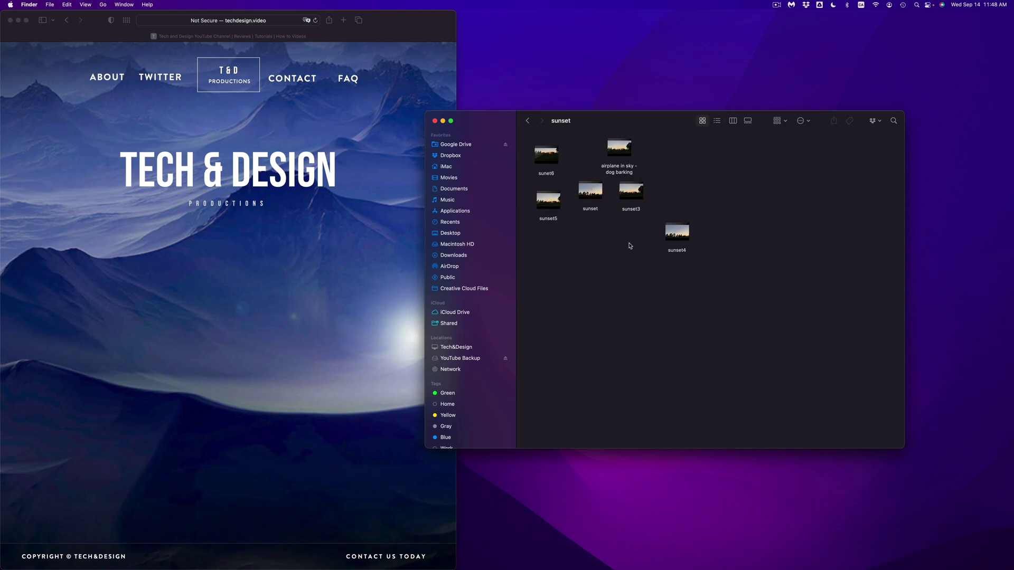
{"action": "key", "text": "super+a"}
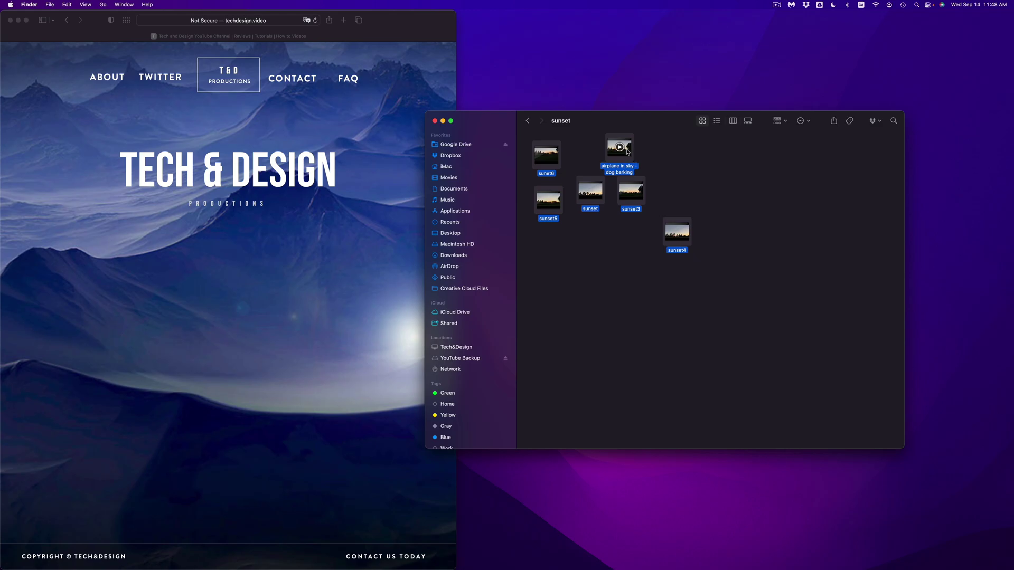
{"action": "left_click_drag", "start_coordinate": [629, 152], "coordinate": [695, 195]}
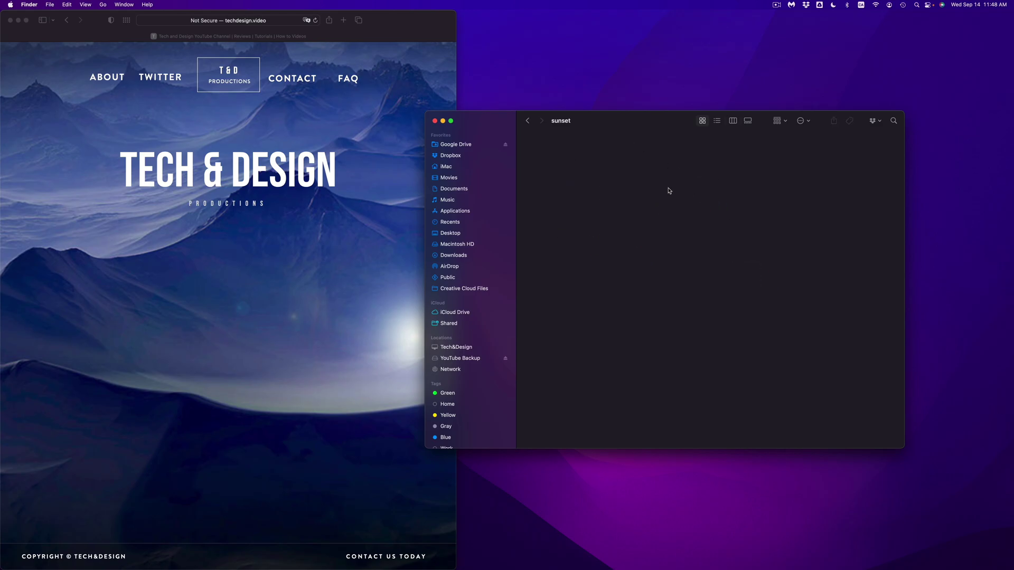
{"action": "left_click", "coordinate": [527, 121]}
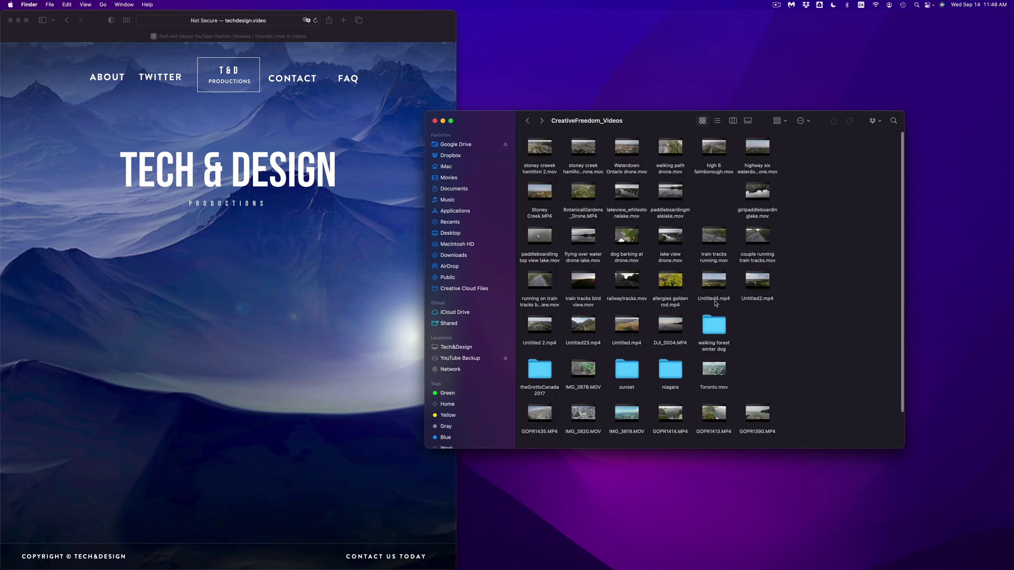
Step: Trash all six videos in theGrottoCanada2017 with Cmd+A, Cmd+Delete, then go back
{"action": "left_click", "coordinate": [540, 371]}
{"action": "double_click", "coordinate": [541, 371]}
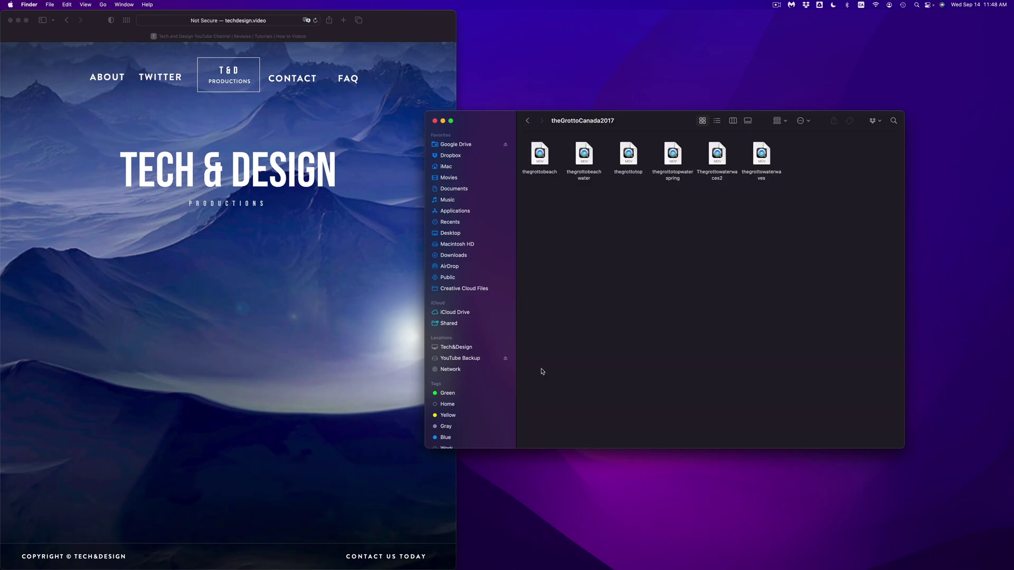
{"action": "key", "text": "super+a"}
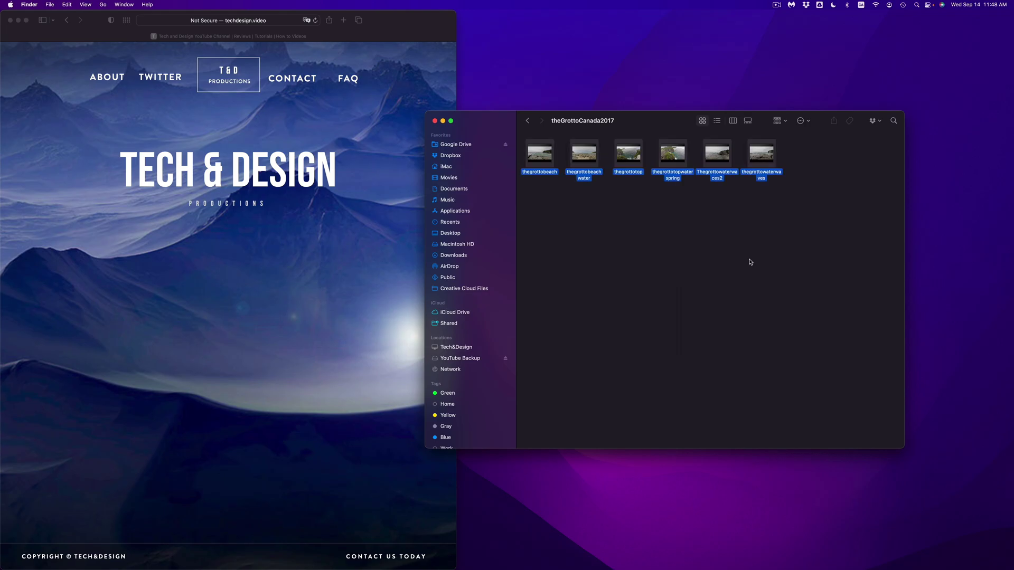
{"action": "key", "text": "super+BackSpace"}
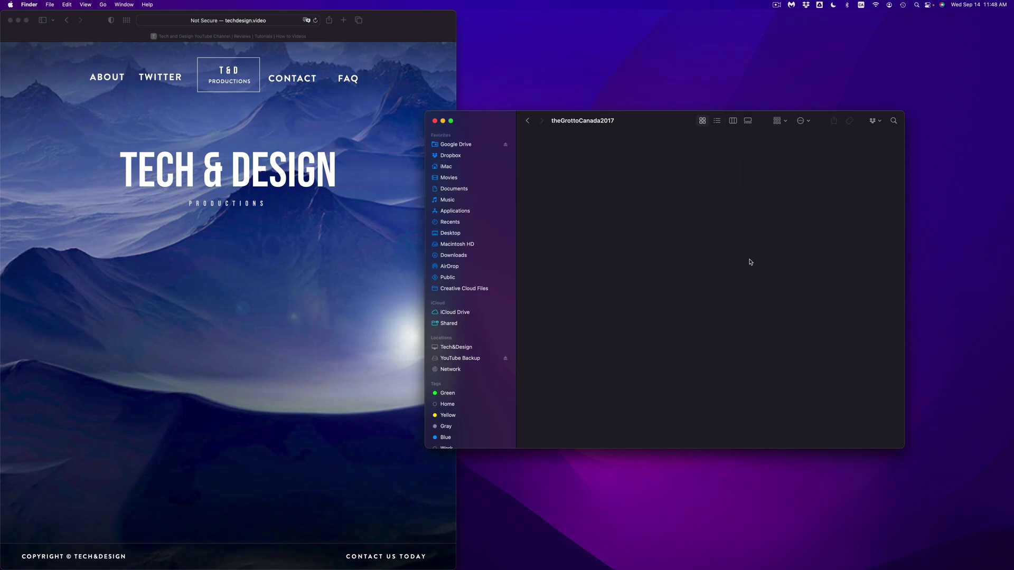
{"action": "left_click", "coordinate": [529, 122]}
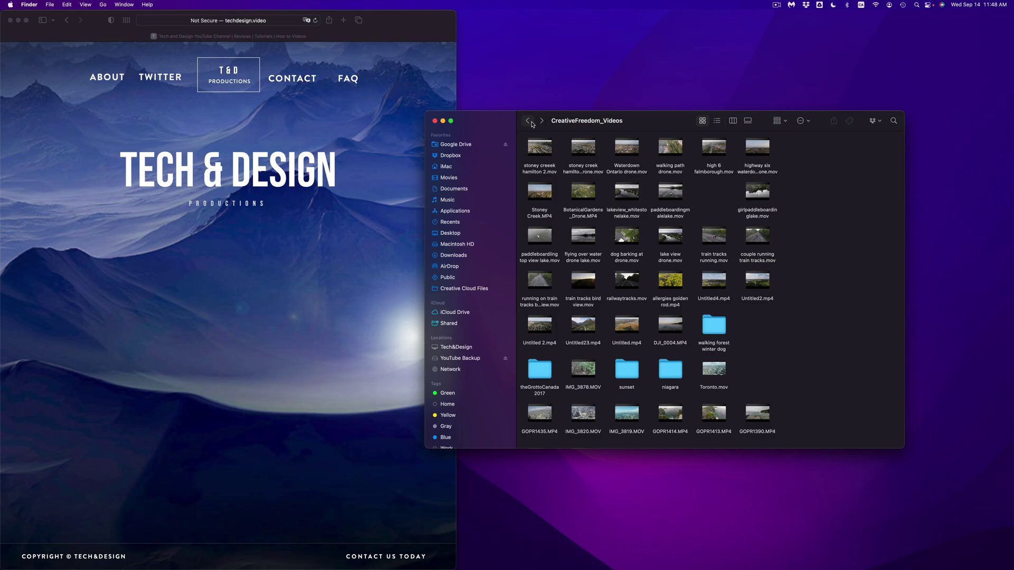
Step: Return to the YouTube Backup drive and use Get Info to check YOUTUBE videos is 7.97 TB
{"action": "left_click", "coordinate": [529, 122]}
{"action": "left_click", "coordinate": [531, 122]}
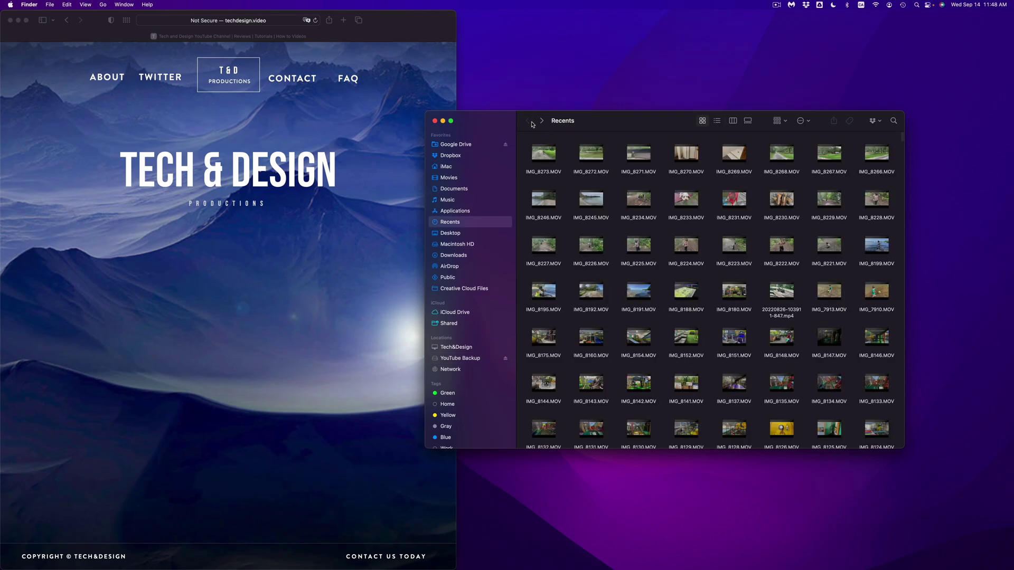
{"action": "left_click", "coordinate": [543, 125]}
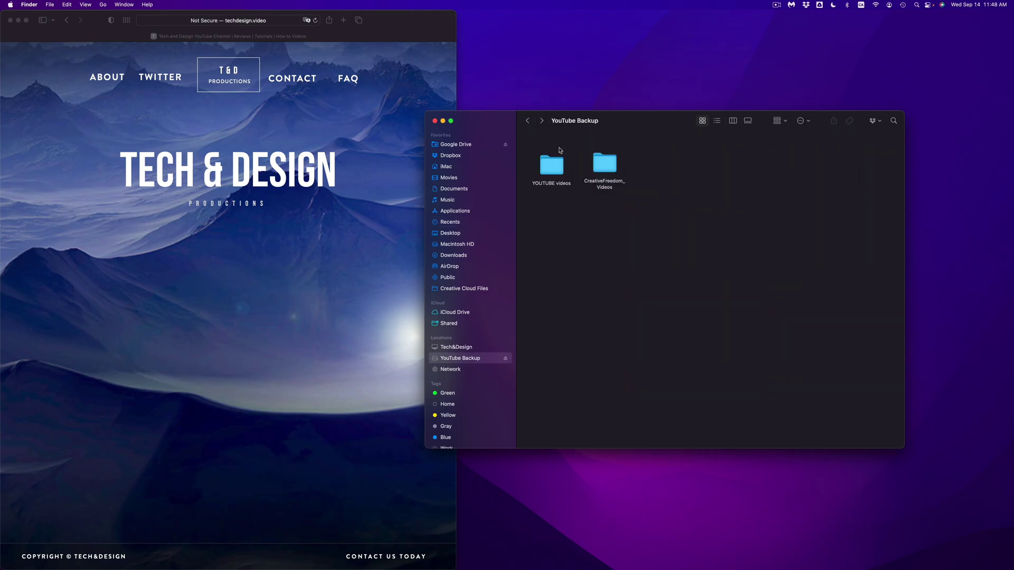
{"action": "right_click", "coordinate": [553, 167]}
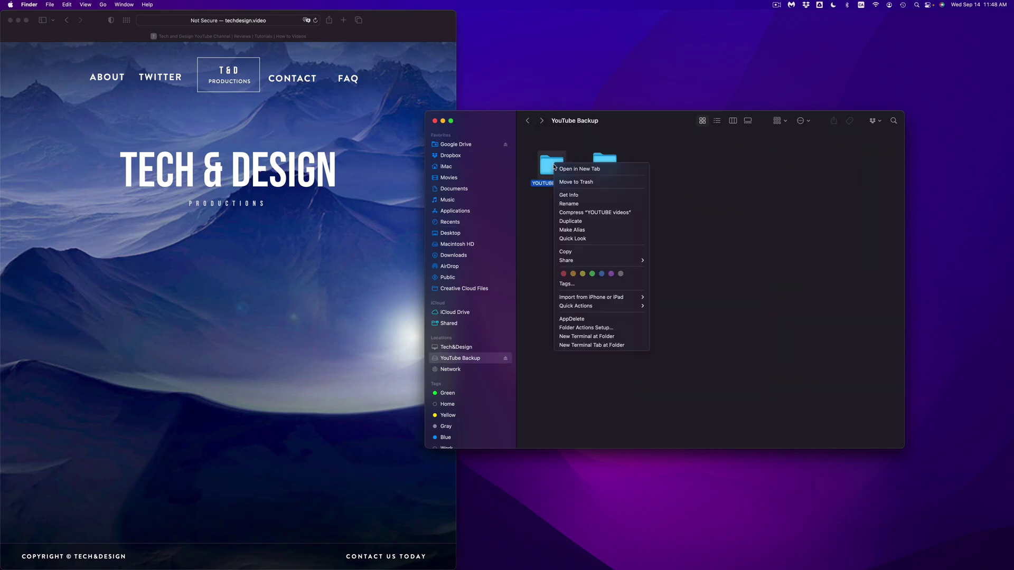
{"action": "left_click", "coordinate": [569, 196]}
{"action": "key", "text": "super+i"}
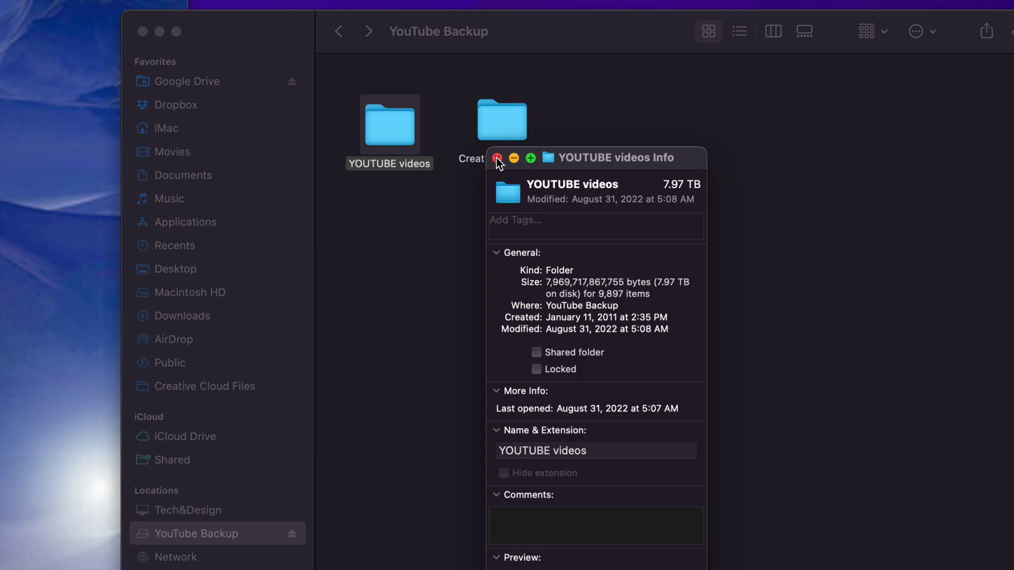
{"action": "left_click", "coordinate": [497, 159]}
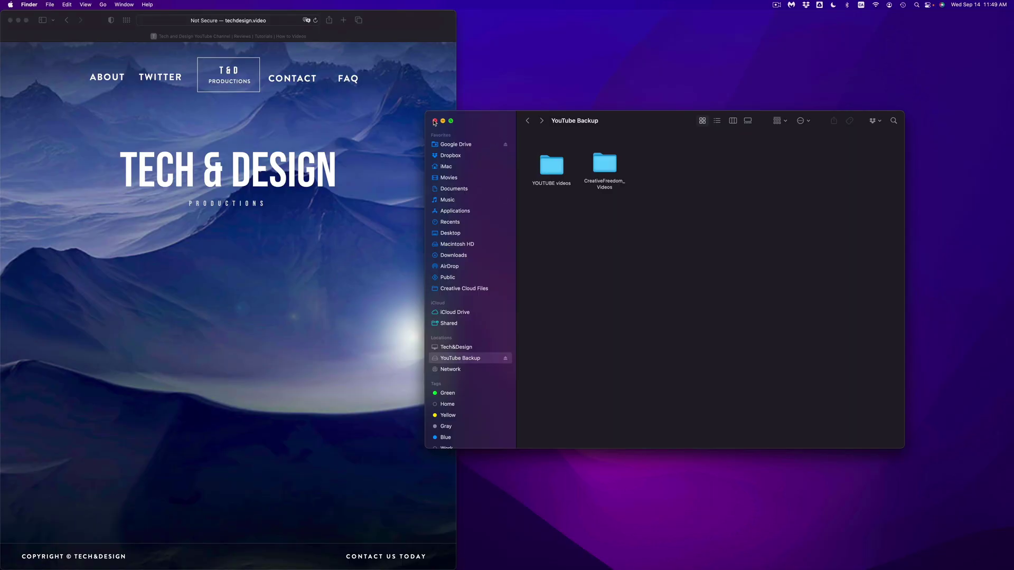
{"action": "left_click", "coordinate": [142, 32]}
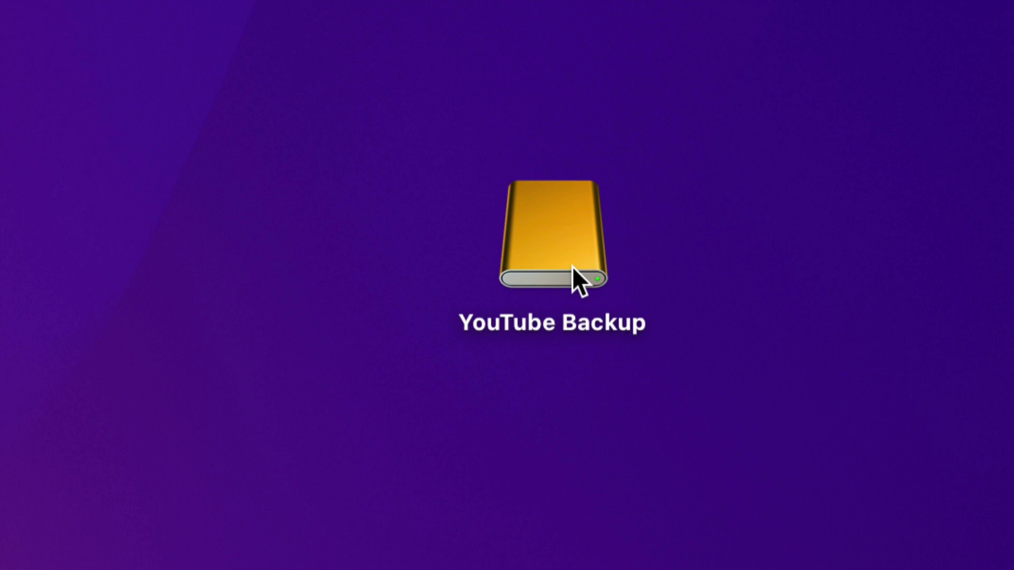
{"action": "right_click", "coordinate": [573, 267]}
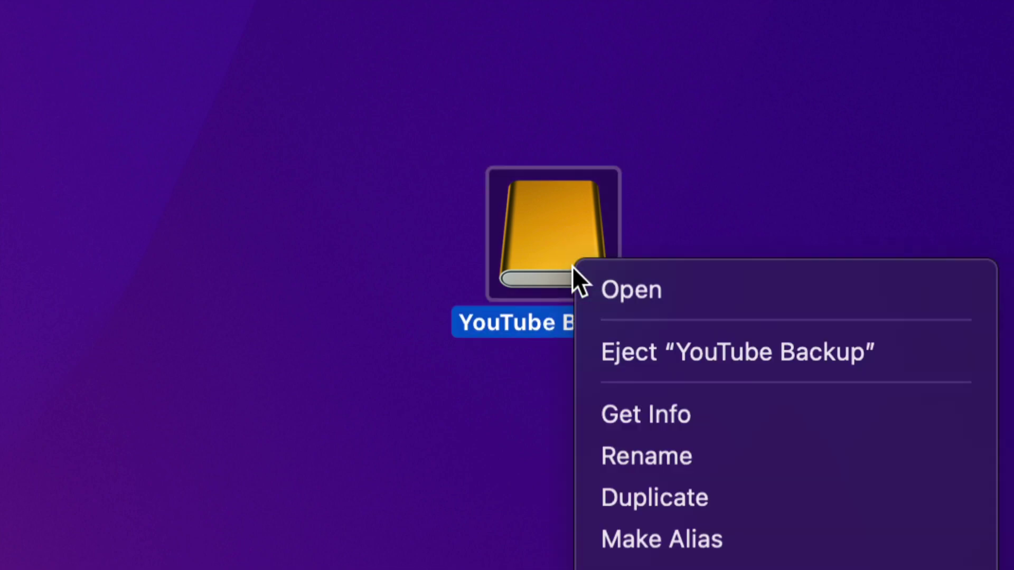
{"action": "left_click", "coordinate": [666, 417]}
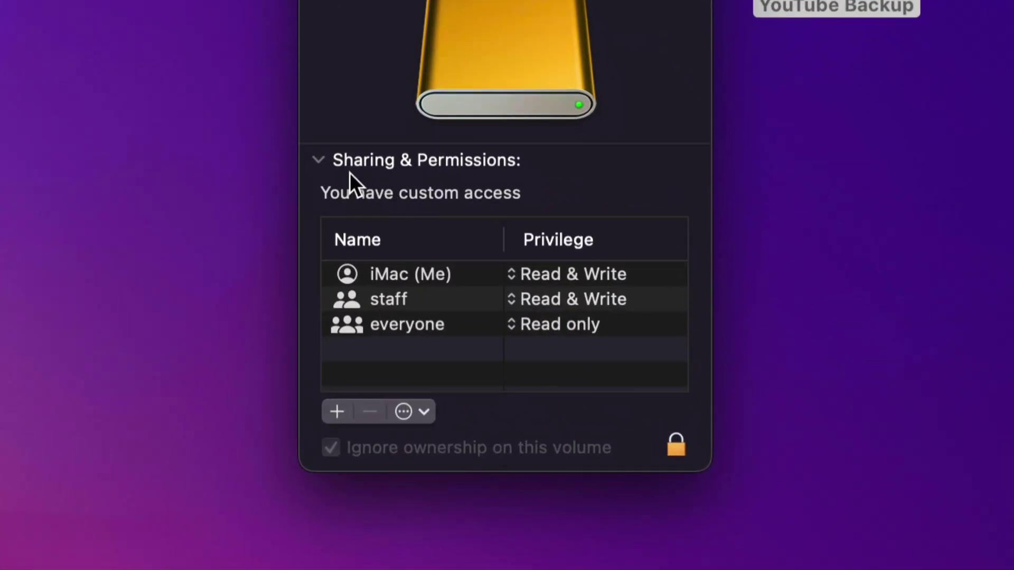
{"action": "left_click", "coordinate": [319, 161]}
{"action": "left_click", "coordinate": [319, 161]}
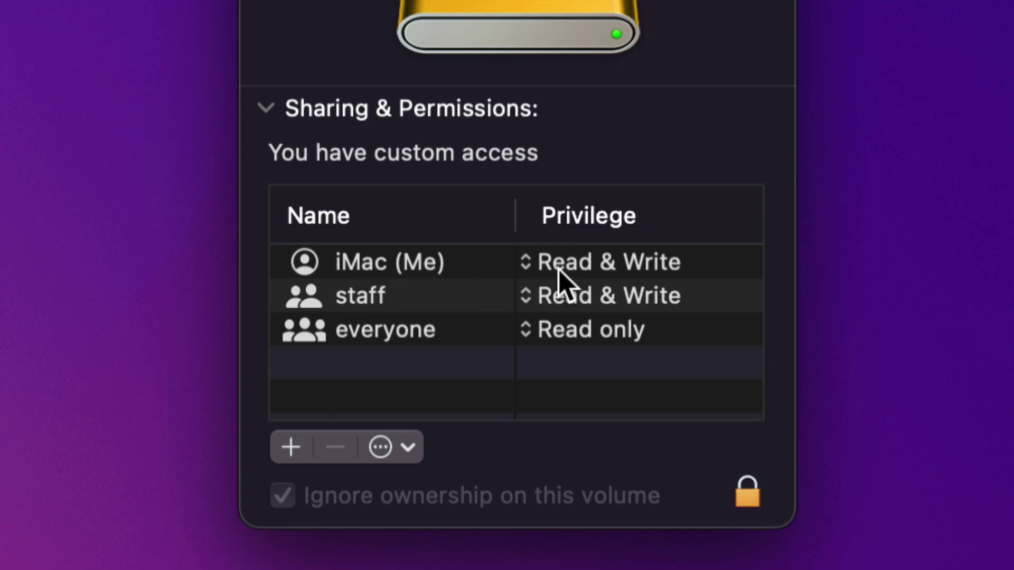
{"action": "left_click", "coordinate": [530, 272]}
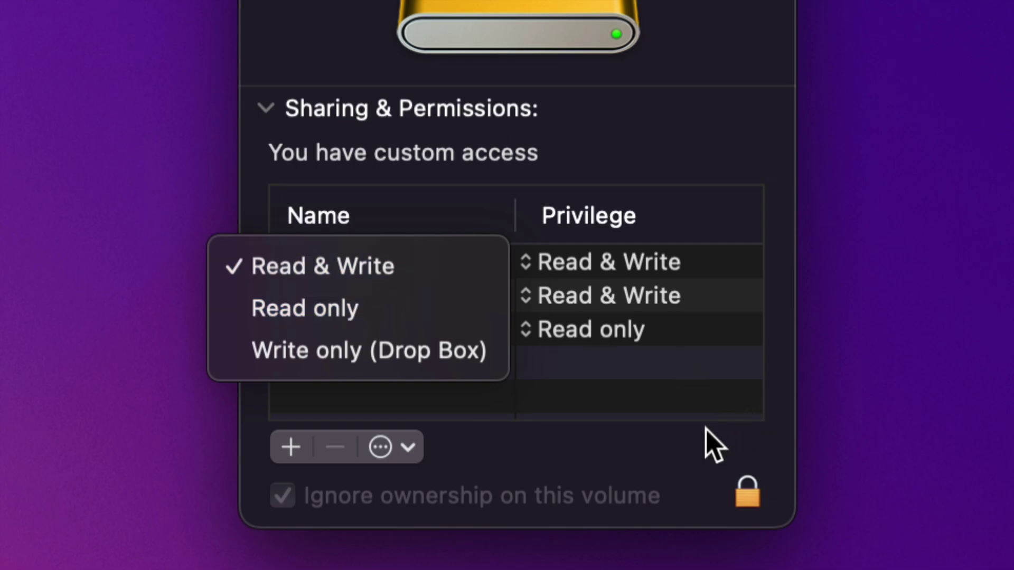
{"action": "left_click", "coordinate": [672, 457]}
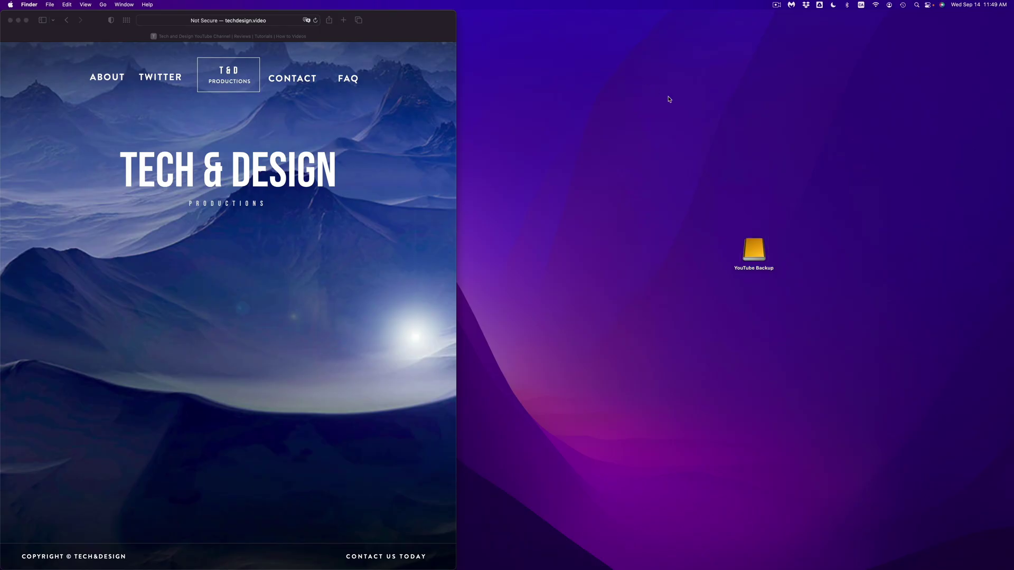
{"action": "left_click", "coordinate": [752, 249]}
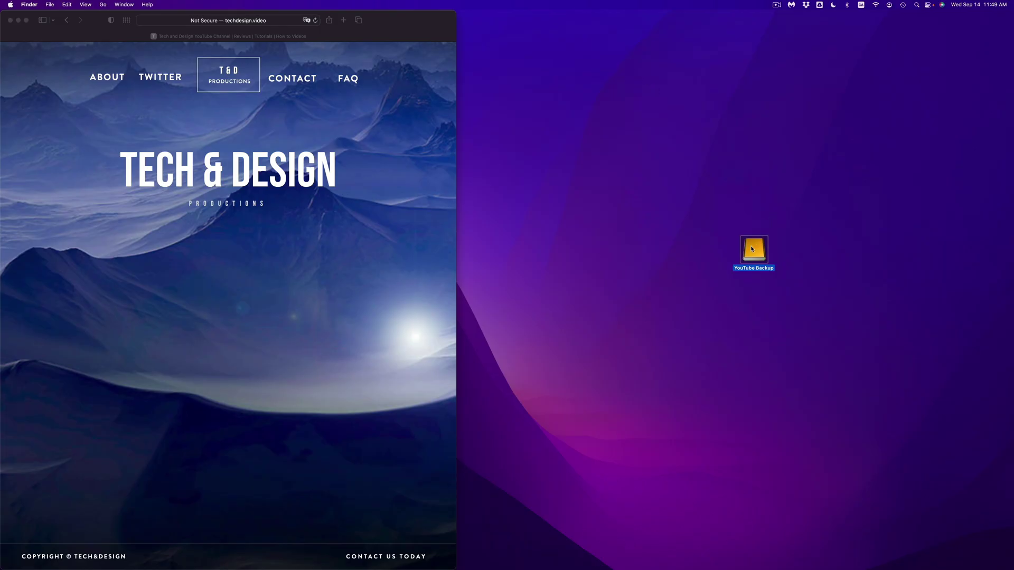
{"action": "double_click", "coordinate": [752, 249]}
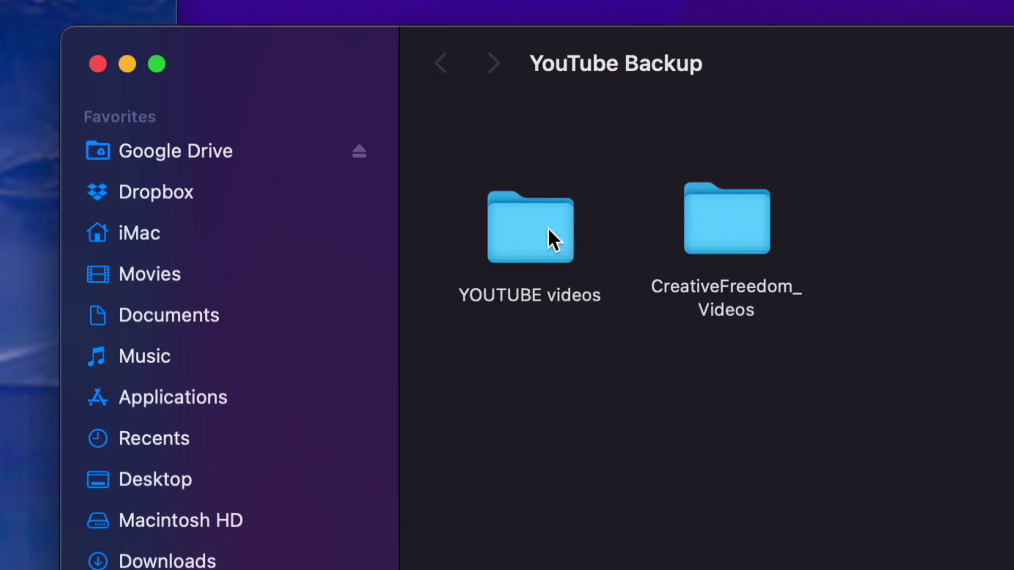
{"action": "right_click", "coordinate": [556, 168]}
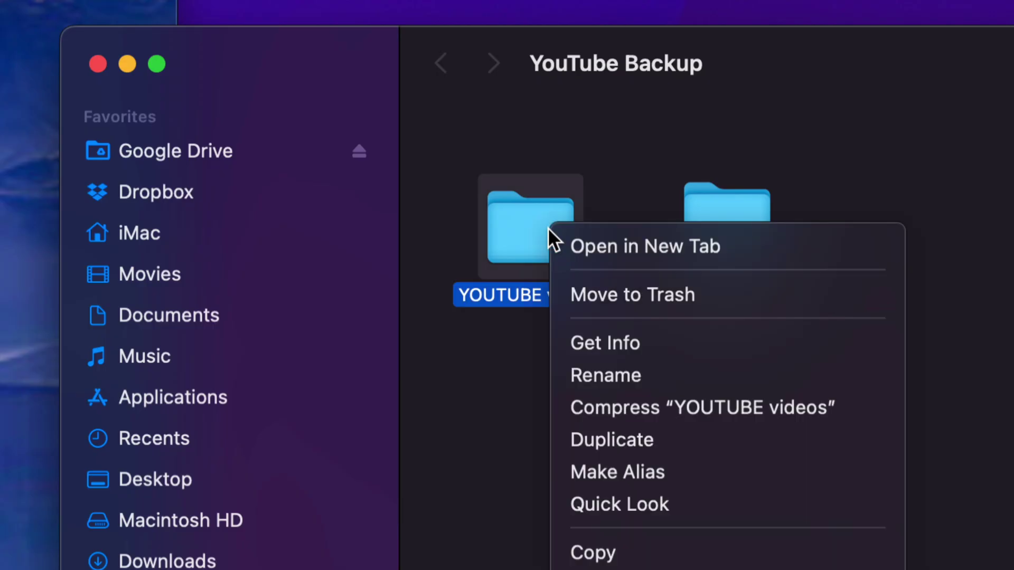
{"action": "left_click", "coordinate": [603, 335]}
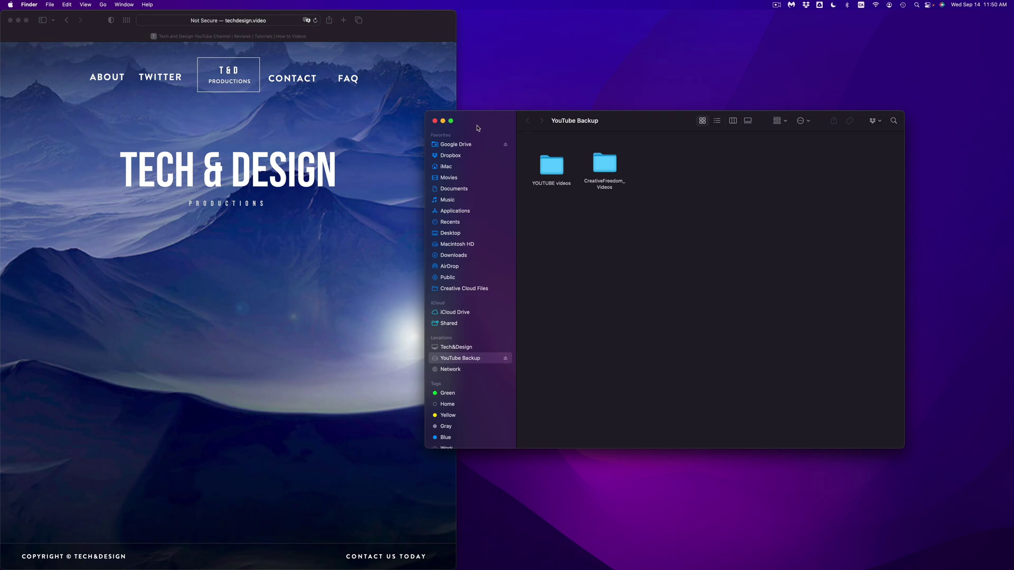
Step: Close the Finder window and search Spotlight for 'disk' to find Disk Utility
{"action": "left_click", "coordinate": [434, 122]}
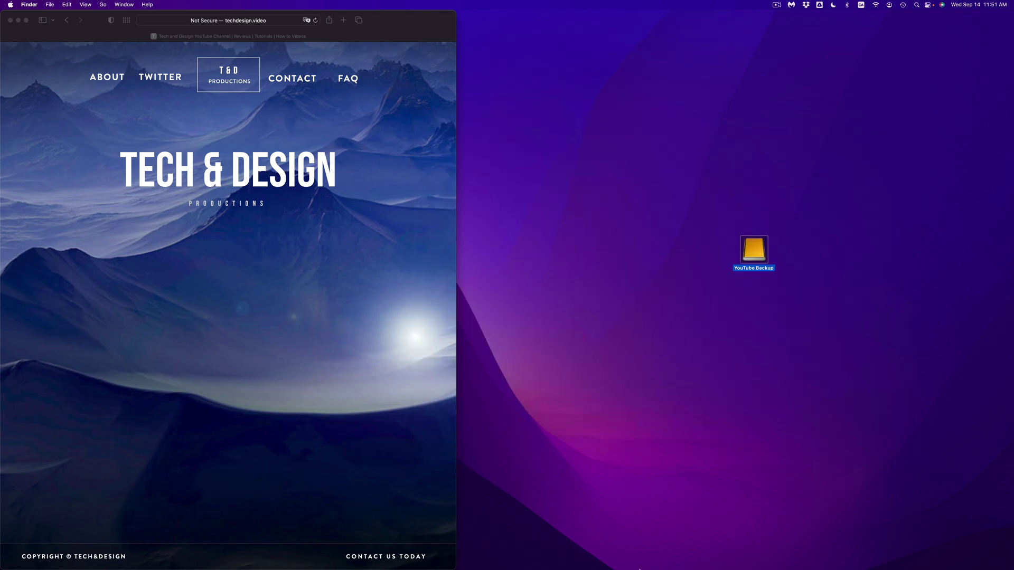
{"action": "mouse_move", "coordinate": [639, 568]}
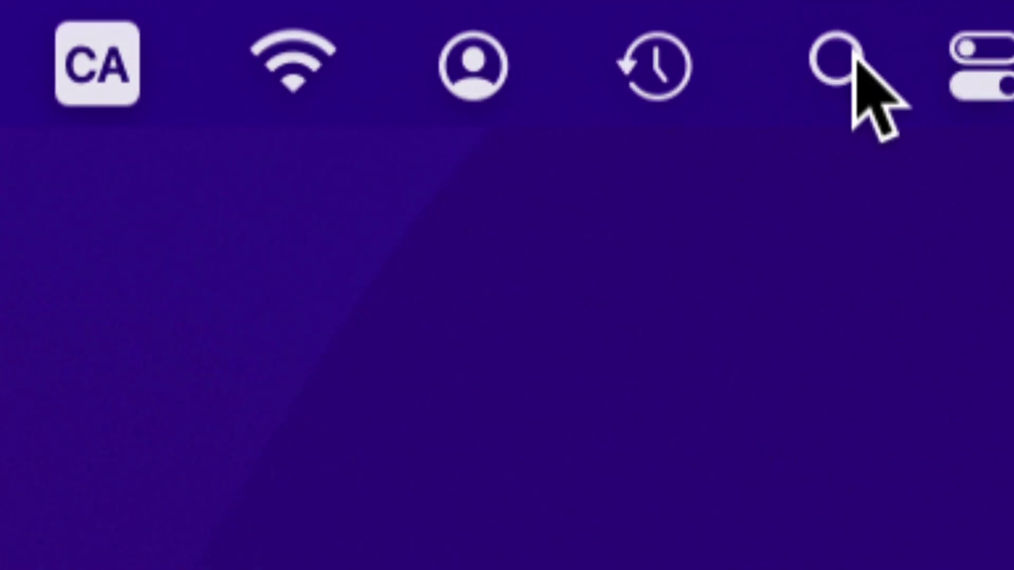
{"action": "left_click", "coordinate": [843, 68]}
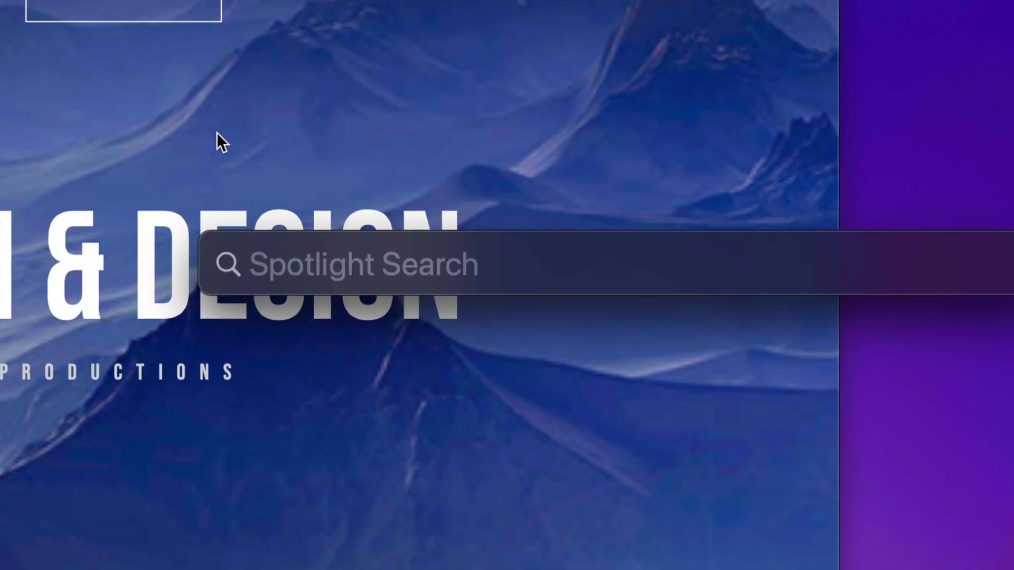
{"action": "type", "text": "disk"}
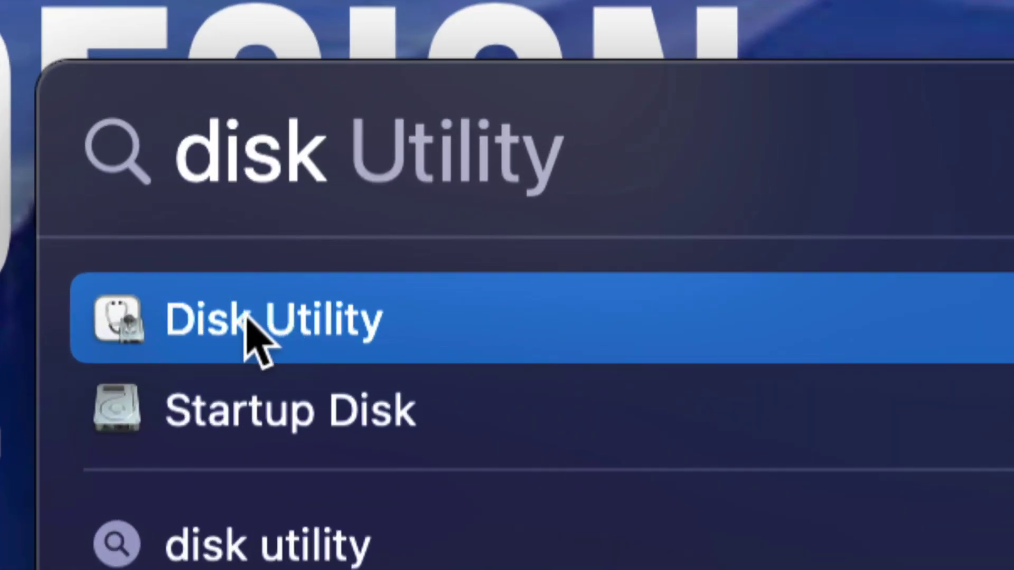
Step: Launch Disk Utility, collapse the Internal disks, and select the 8 TB WD Elements external drive
{"action": "left_click", "coordinate": [293, 330]}
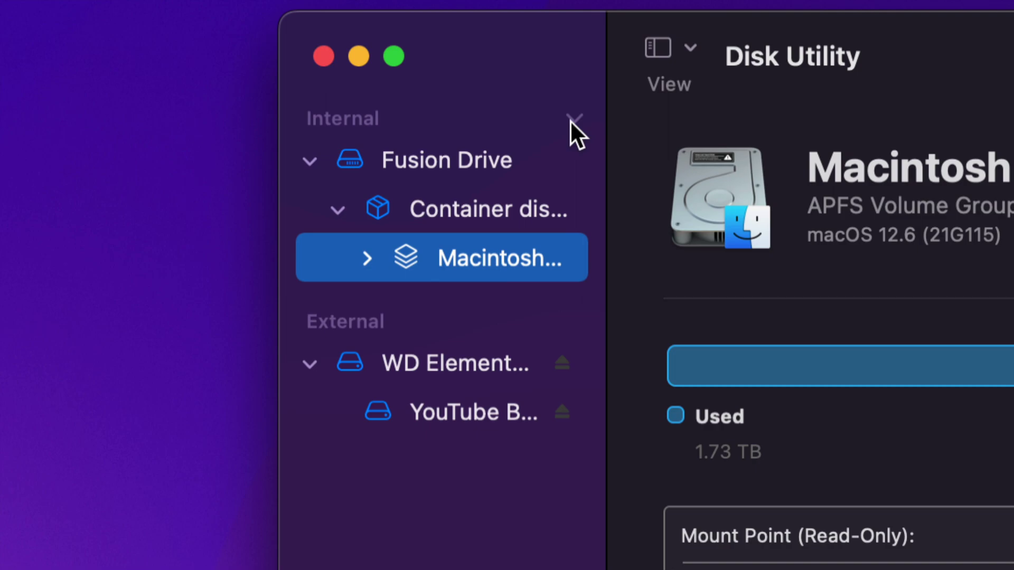
{"action": "left_click", "coordinate": [570, 120]}
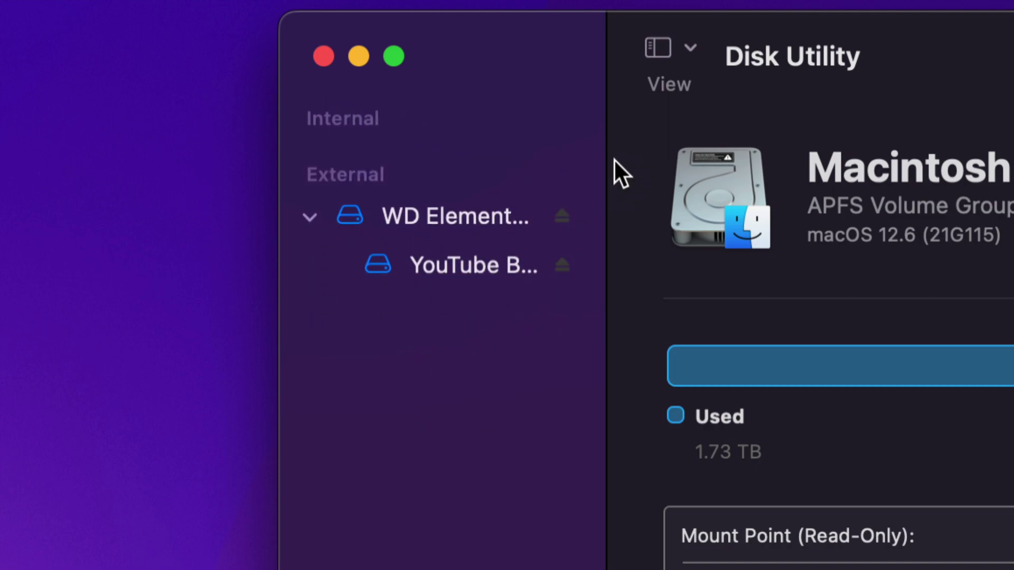
{"action": "left_click", "coordinate": [691, 48]}
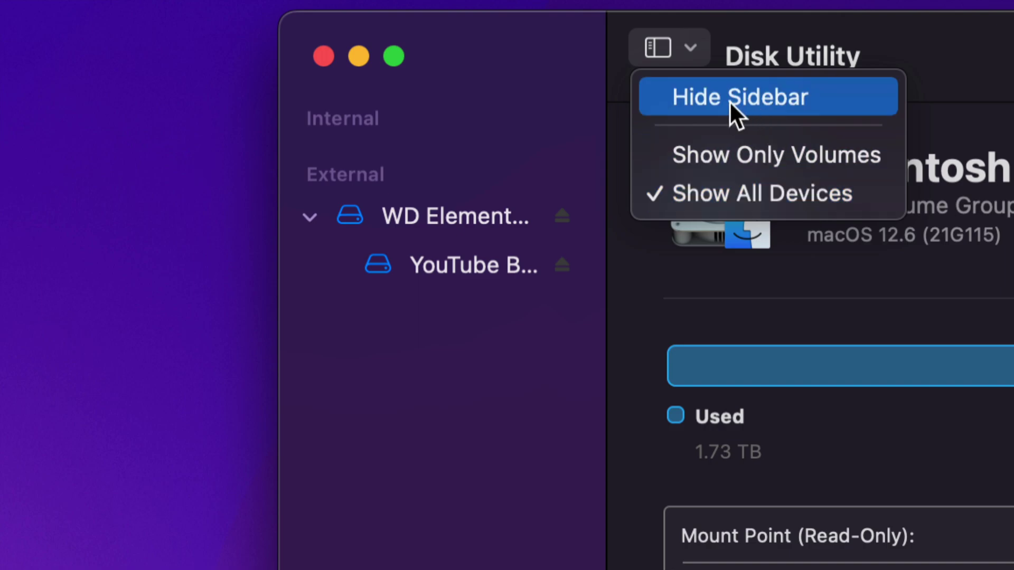
{"action": "left_click", "coordinate": [506, 79]}
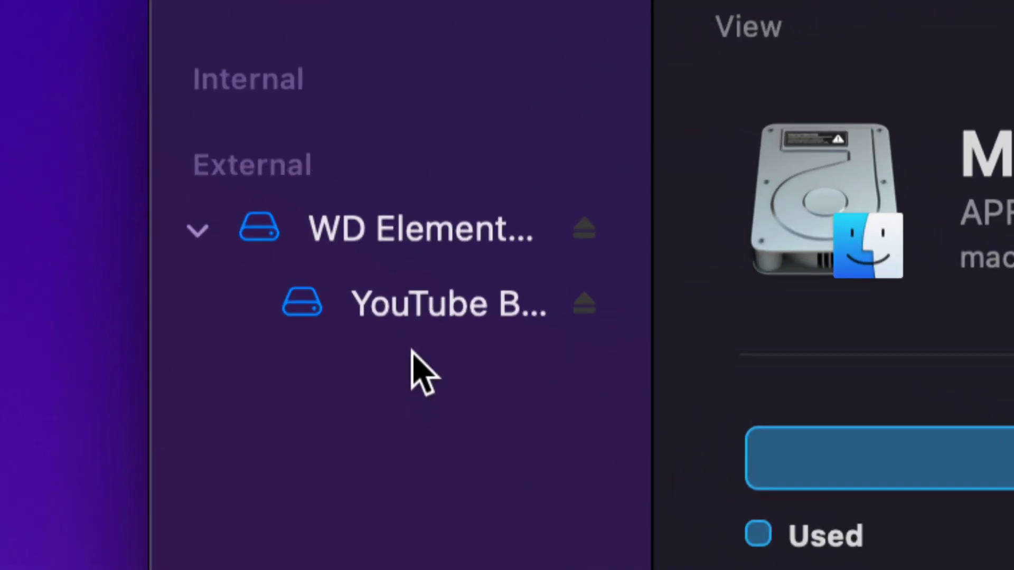
{"action": "left_click", "coordinate": [359, 232]}
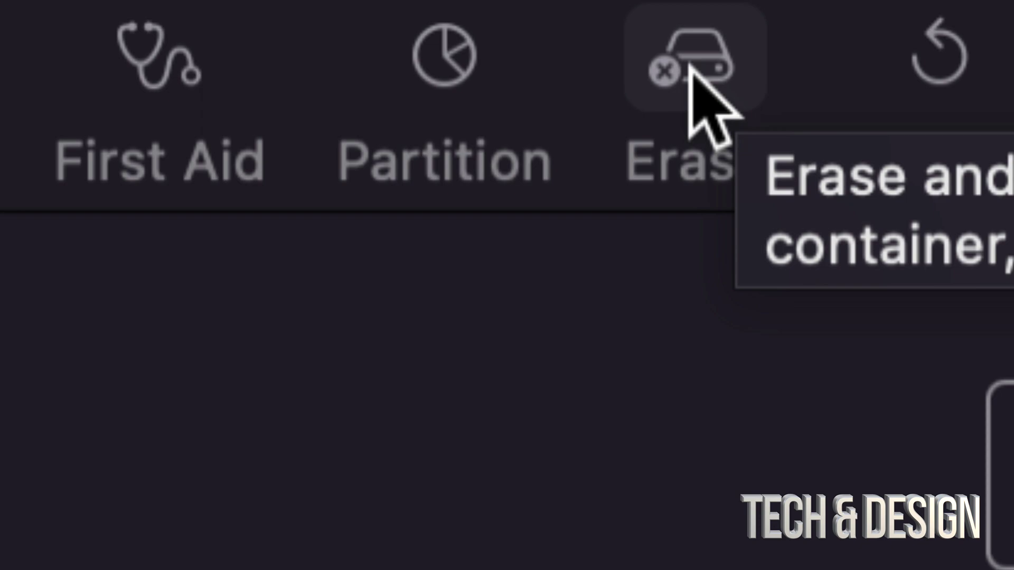
Step: Start erasing WD Elements with APFS format, GUID Partition Map scheme, and the name Untitled
{"action": "left_click", "coordinate": [689, 68]}
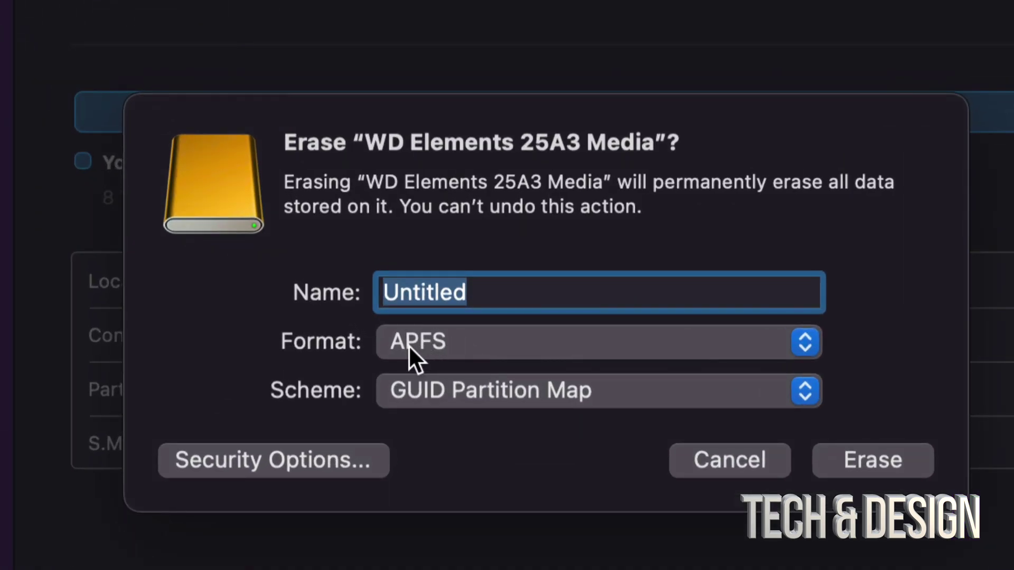
{"action": "left_click", "coordinate": [408, 344]}
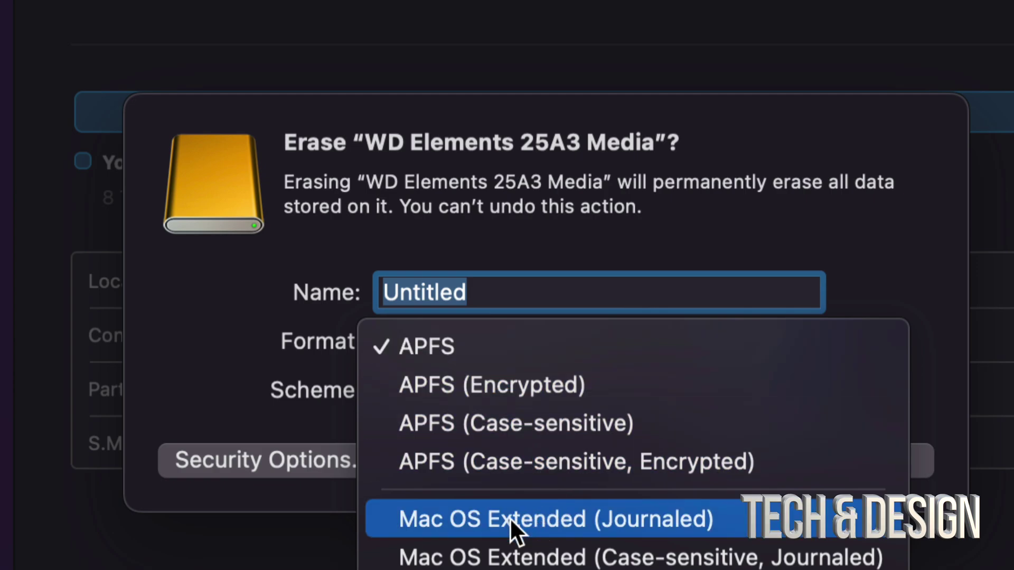
{"action": "left_click", "coordinate": [676, 518]}
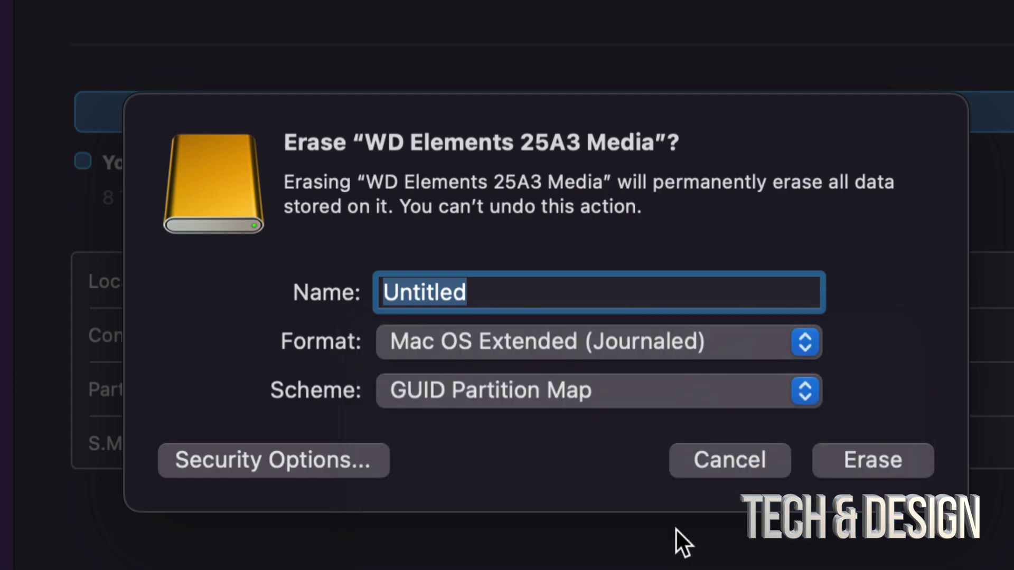
{"action": "left_click", "coordinate": [584, 341]}
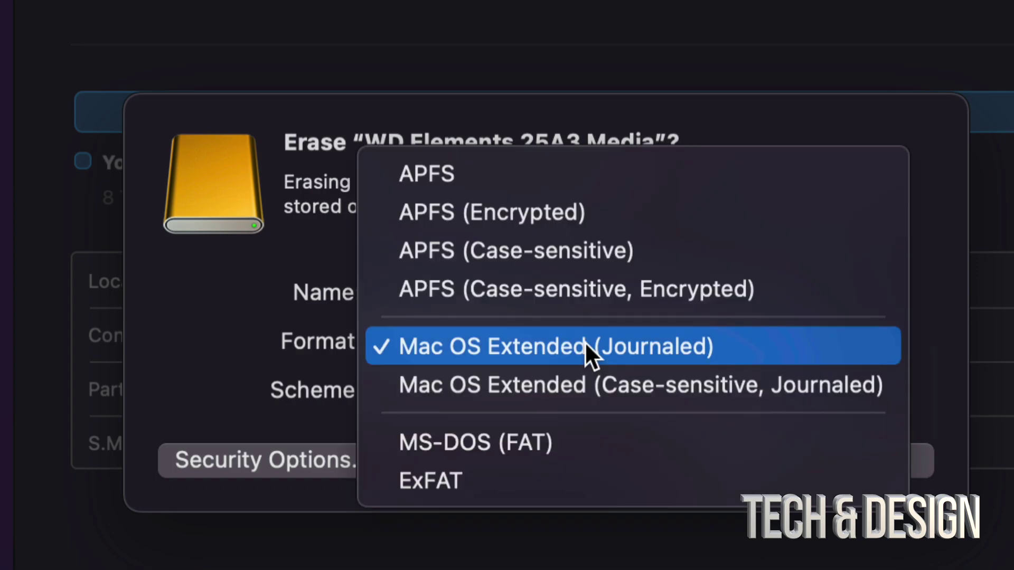
{"action": "left_click", "coordinate": [470, 181]}
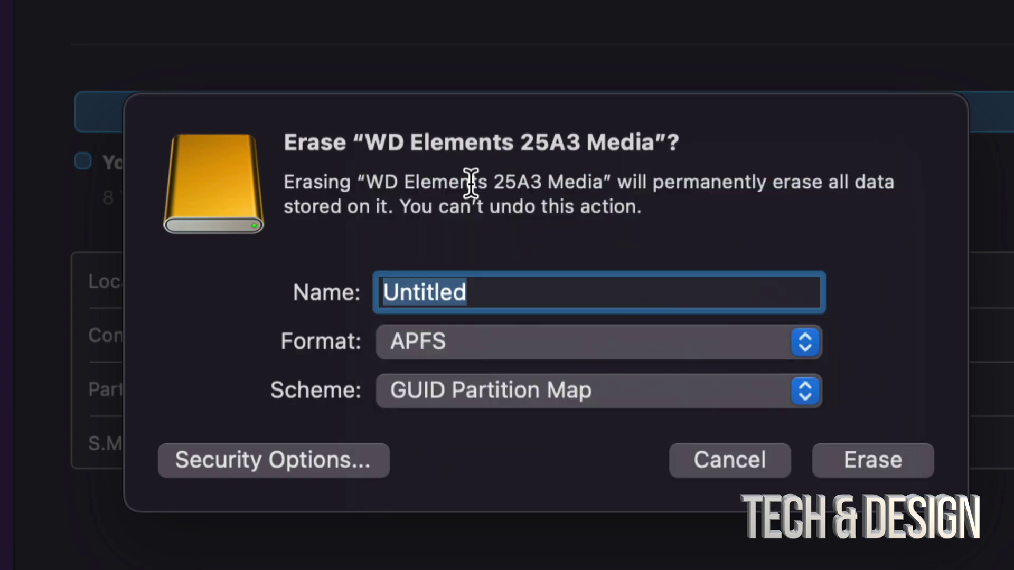
{"action": "left_click", "coordinate": [532, 399]}
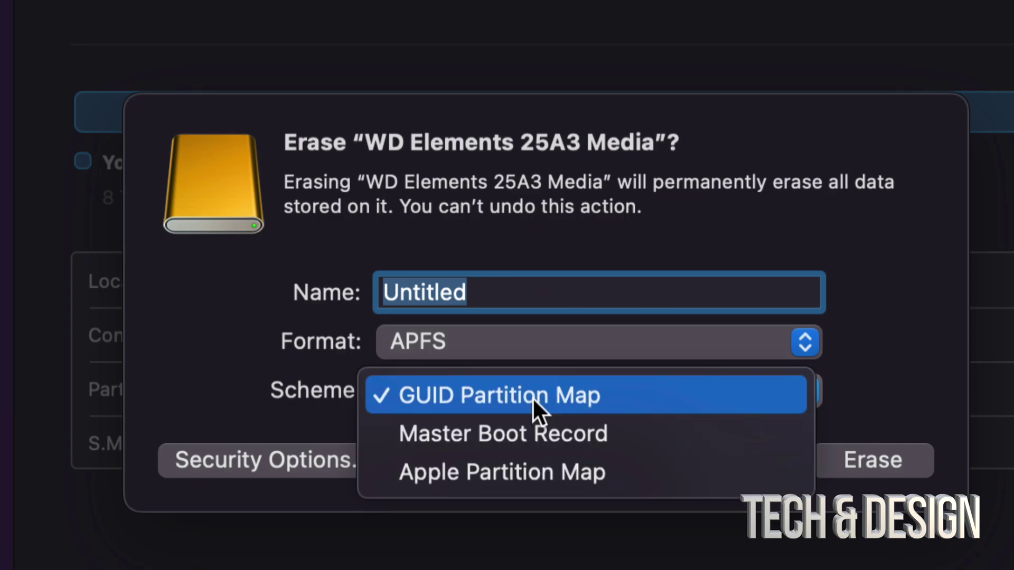
{"action": "left_click", "coordinate": [574, 401]}
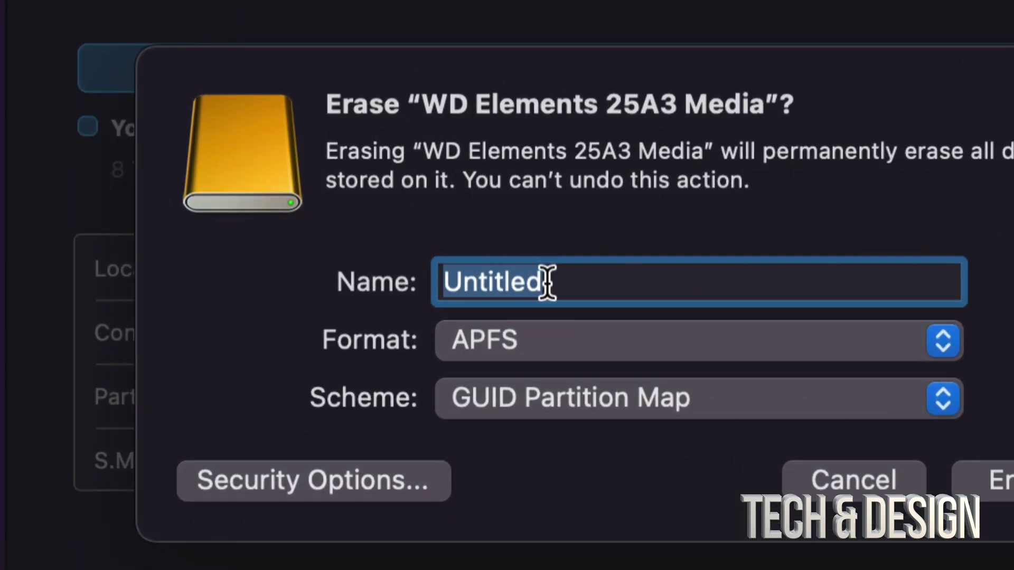
{"action": "left_click", "coordinate": [547, 282]}
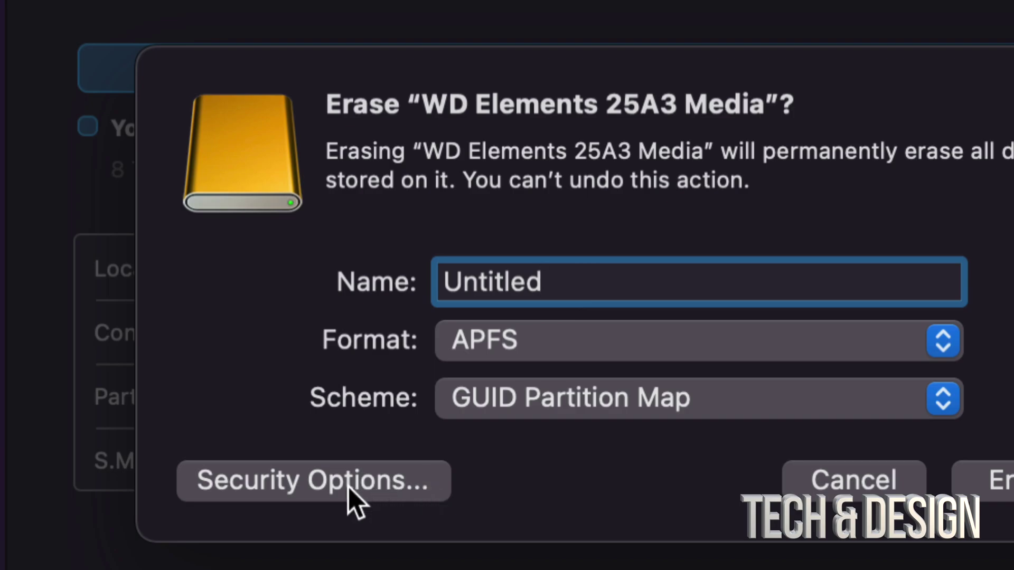
Step: In Security Options, try Most Secure, 3-pass and 2-pass, then settle on Fastest
{"action": "left_click", "coordinate": [385, 492]}
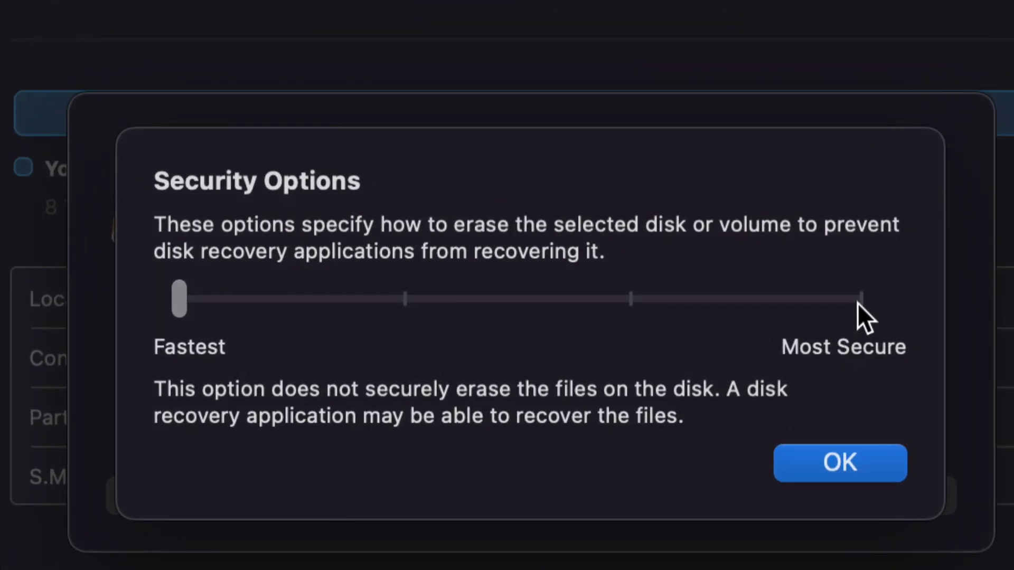
{"action": "left_click", "coordinate": [859, 301]}
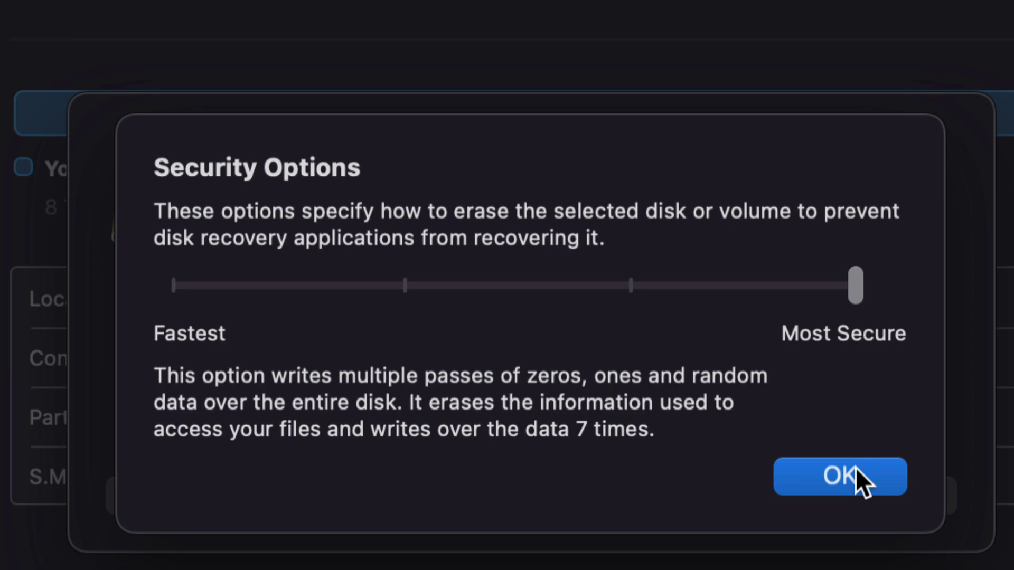
{"action": "left_click", "coordinate": [635, 287]}
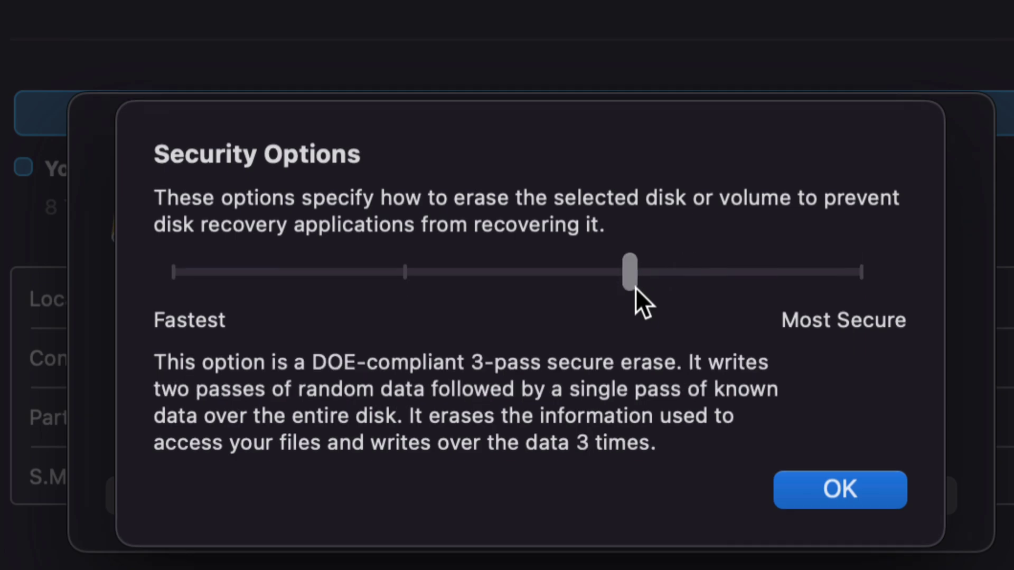
{"action": "left_click", "coordinate": [406, 272]}
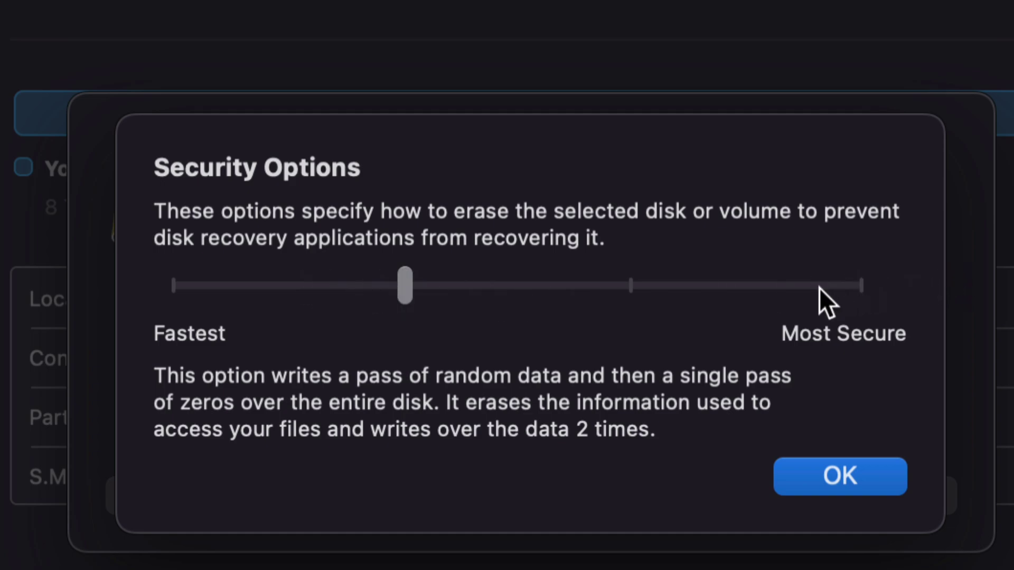
{"action": "left_click", "coordinate": [174, 285]}
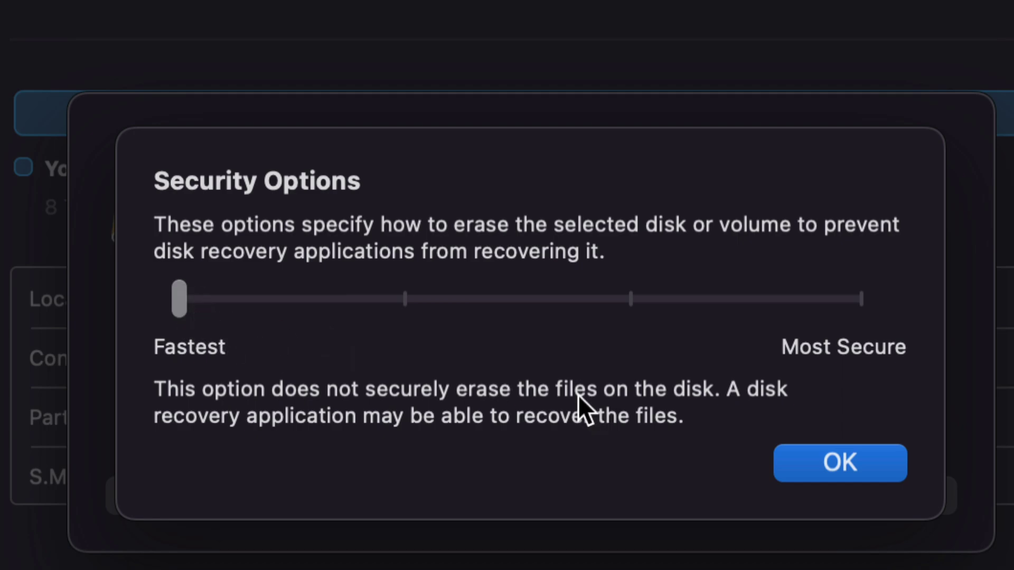
Step: Try the 2-pass and Most Secure erase levels, then confirm the Fastest security level
{"action": "left_click", "coordinate": [408, 296]}
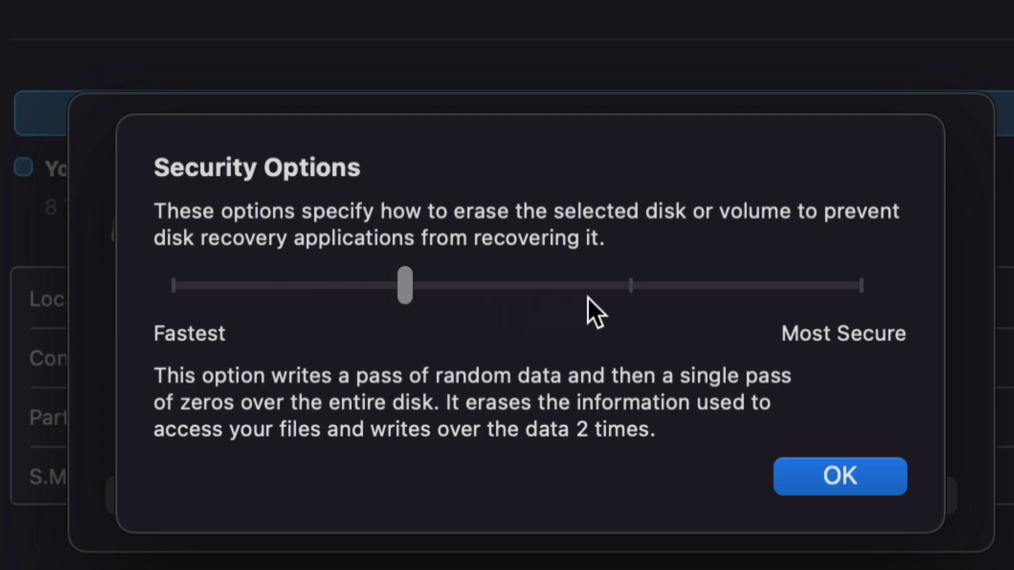
{"action": "left_click", "coordinate": [857, 286]}
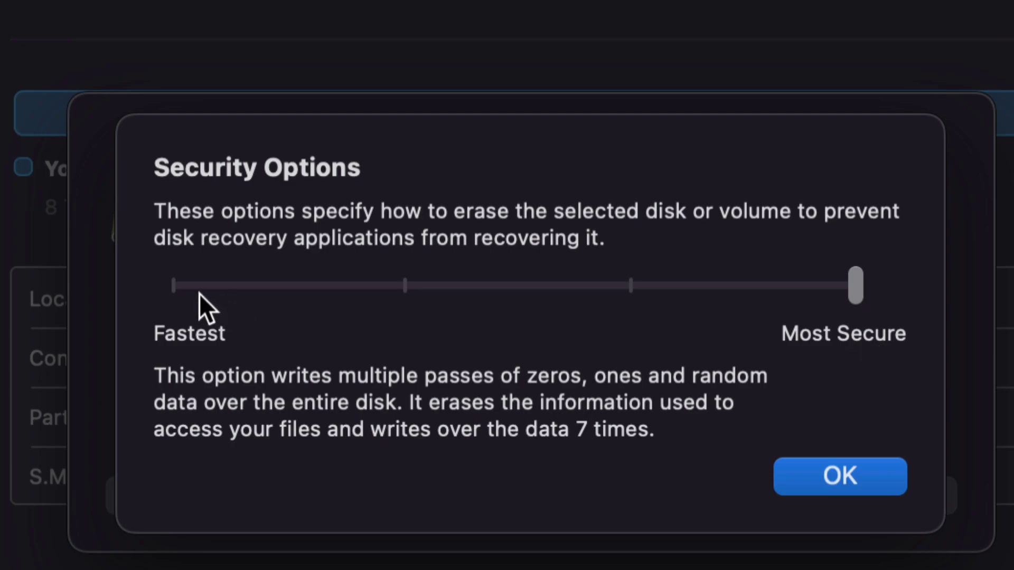
{"action": "left_click", "coordinate": [175, 285]}
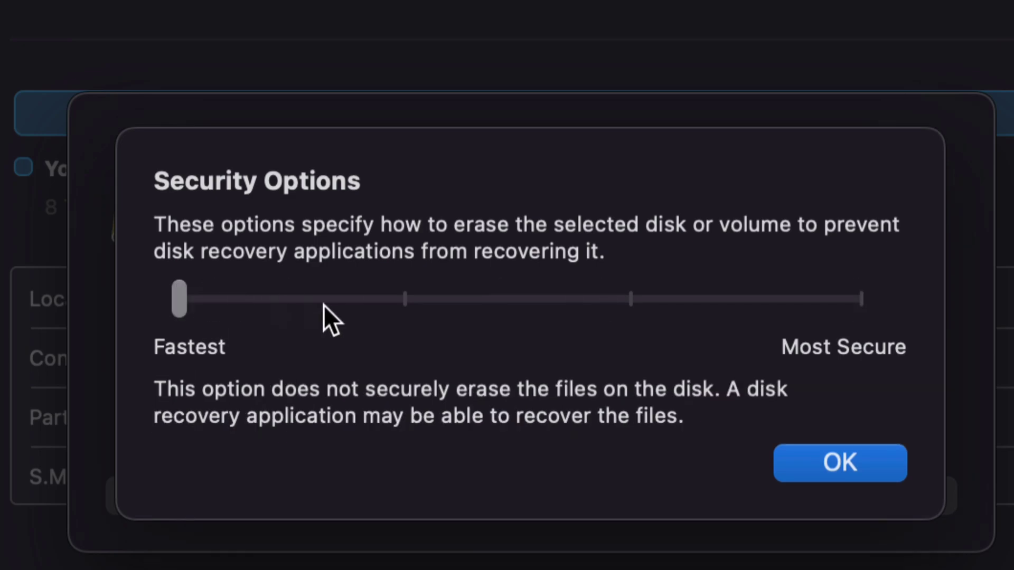
{"action": "left_click", "coordinate": [805, 457]}
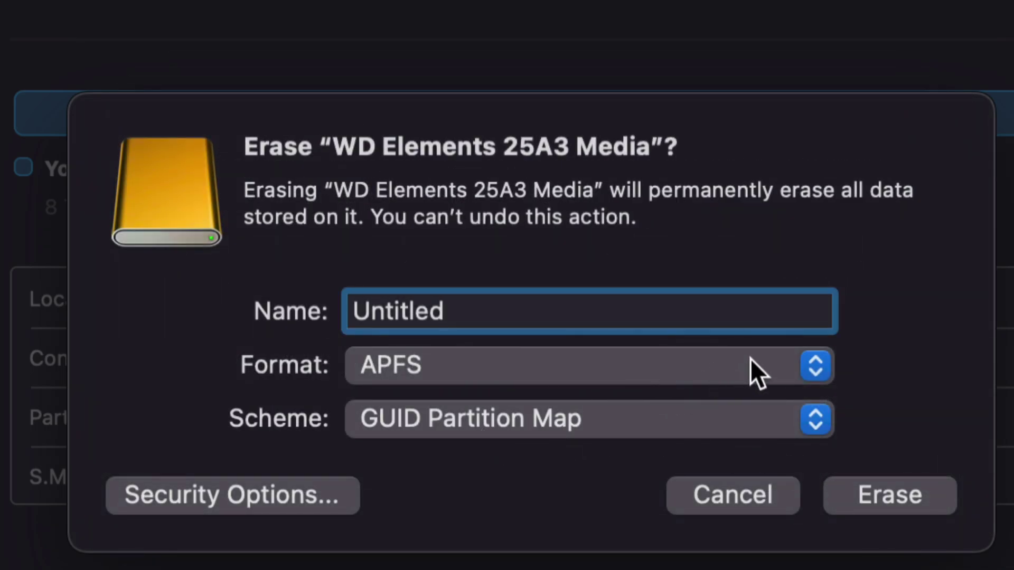
Step: Erase WD Elements 25A3 Media as a Mac OS Extended (Journaled) volume named Untitled
{"action": "left_click", "coordinate": [647, 367]}
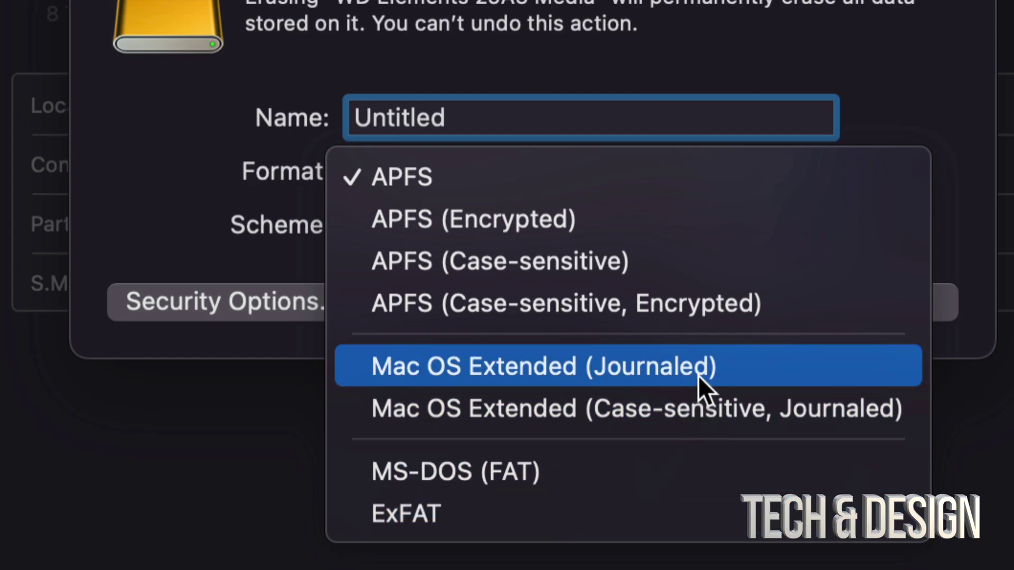
{"action": "left_click", "coordinate": [690, 372]}
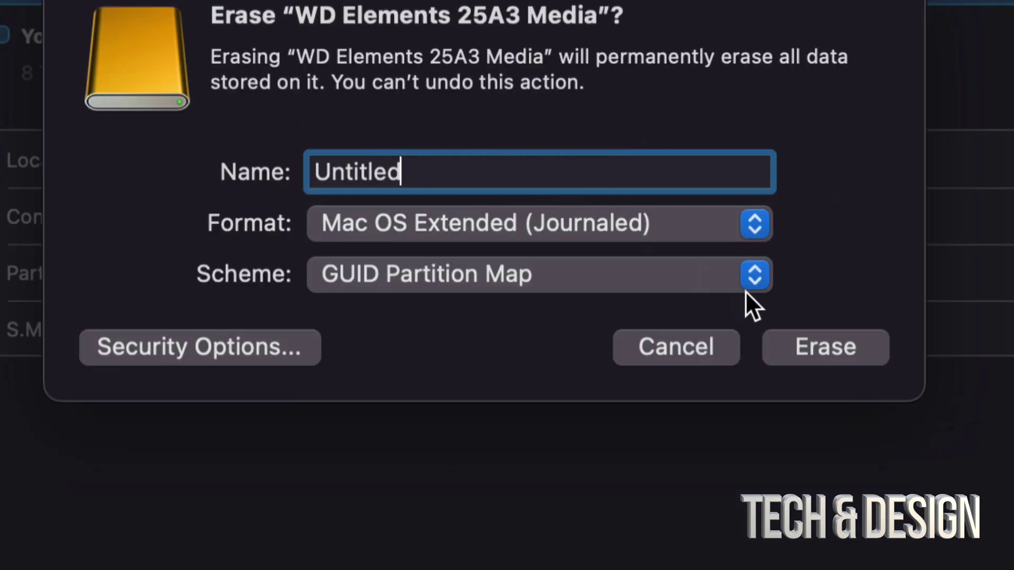
{"action": "left_click", "coordinate": [818, 344]}
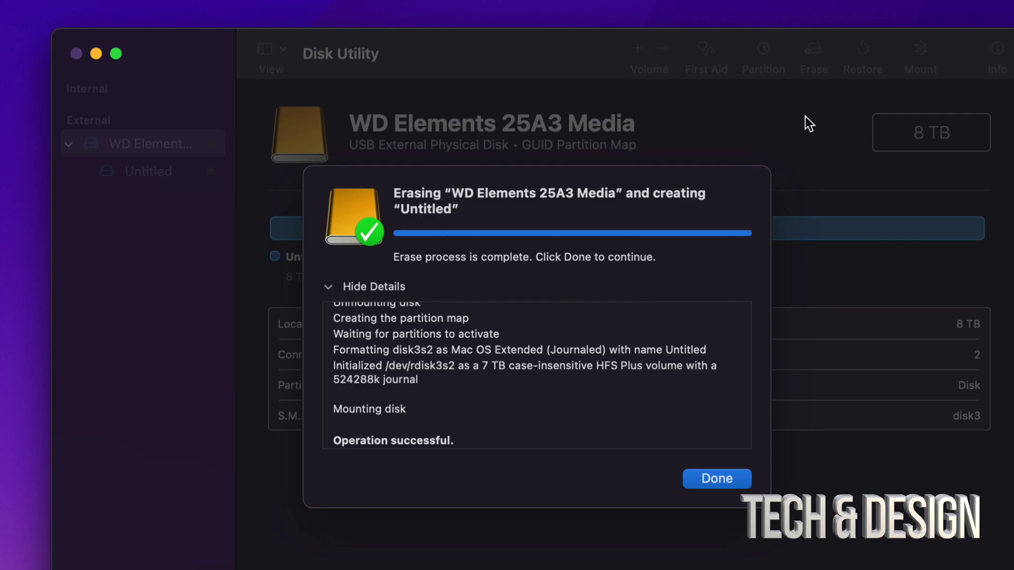
Step: Dismiss the completed erase, view the new Untitled volume's details, and quit Disk Utility
{"action": "left_click", "coordinate": [713, 479]}
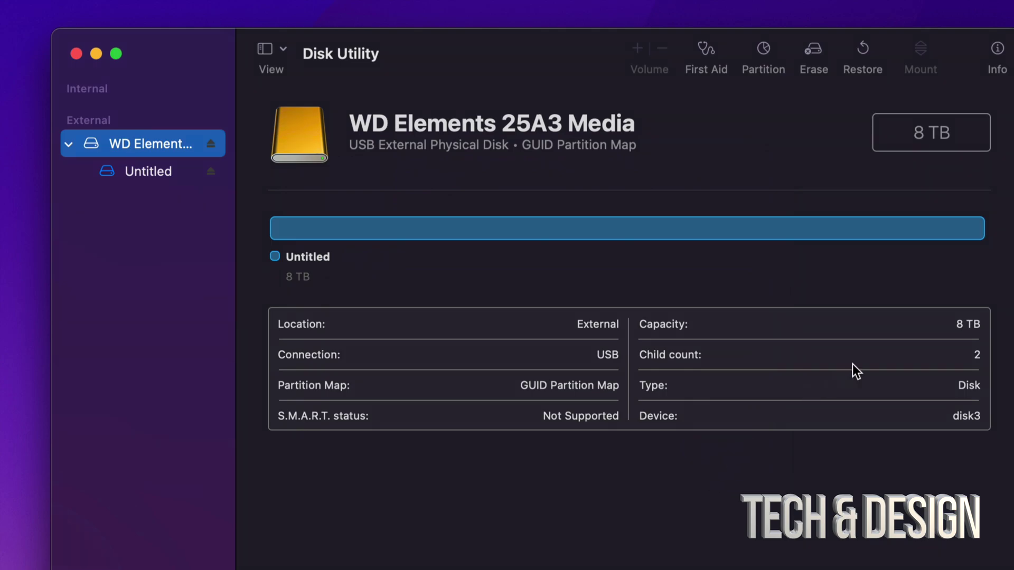
{"action": "left_click", "coordinate": [143, 169]}
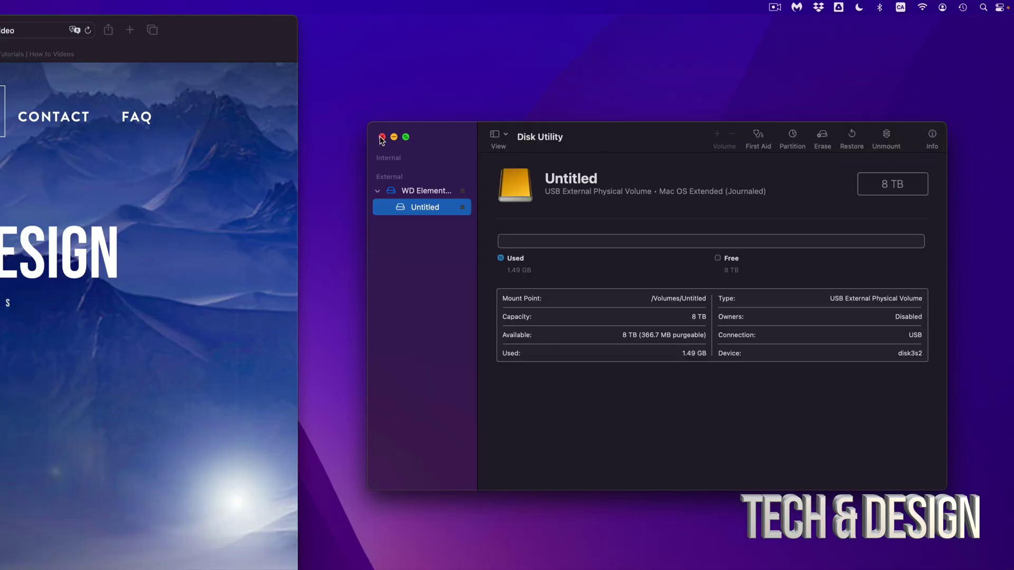
{"action": "left_click", "coordinate": [76, 54]}
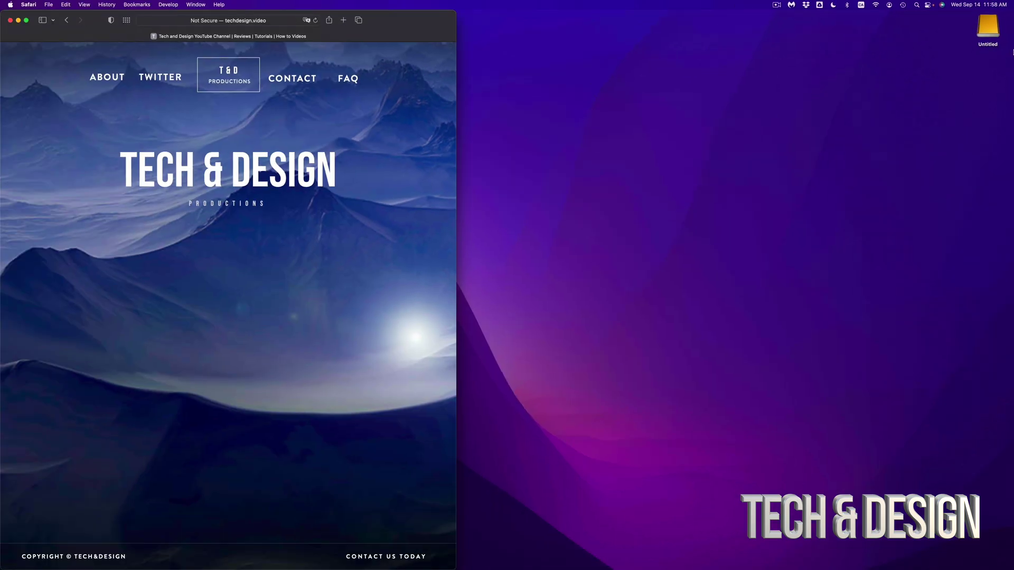
Step: Move the Untitled drive icon mid-desktop, reposition its empty Finder window, then close it
{"action": "left_click_drag", "start_coordinate": [987, 26], "coordinate": [756, 233]}
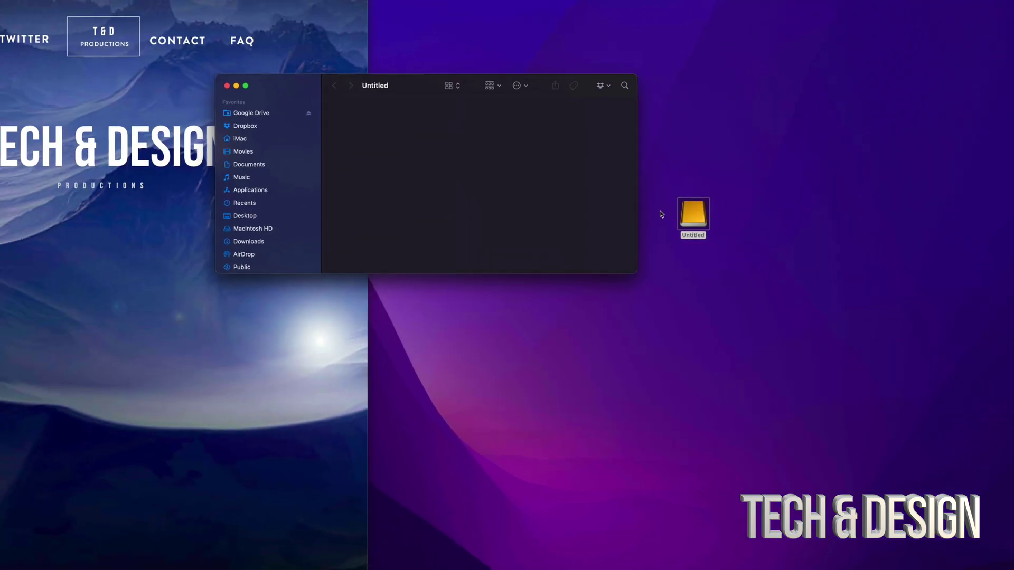
{"action": "left_click_drag", "start_coordinate": [417, 80], "coordinate": [624, 226]}
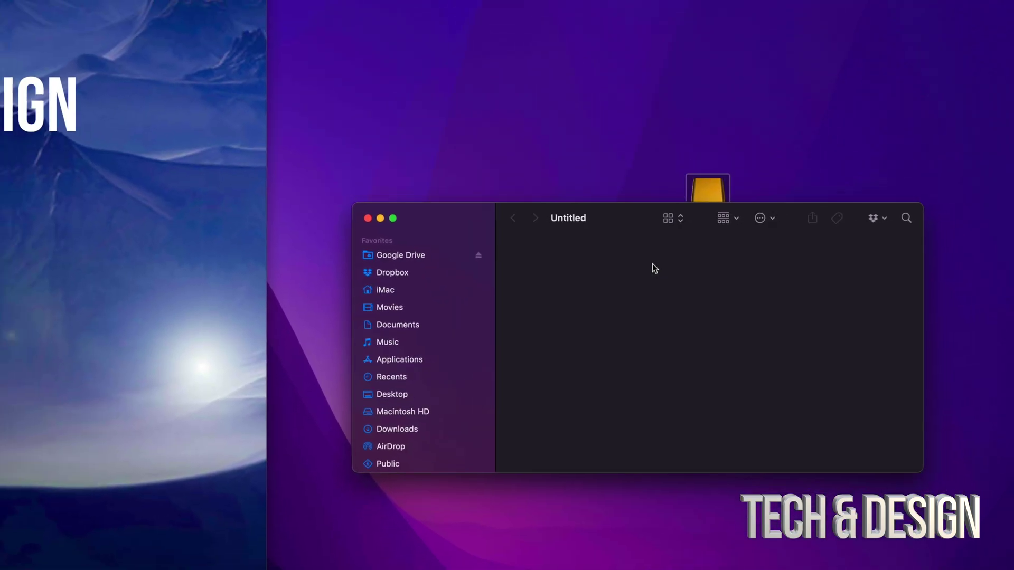
{"action": "left_click_drag", "start_coordinate": [629, 214], "coordinate": [599, 201]}
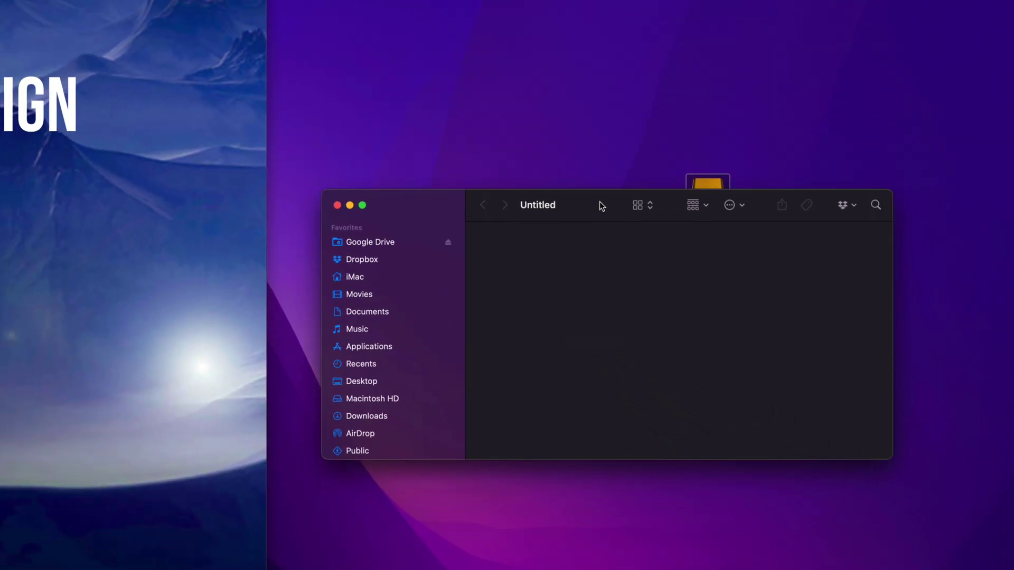
{"action": "left_click", "coordinate": [337, 205]}
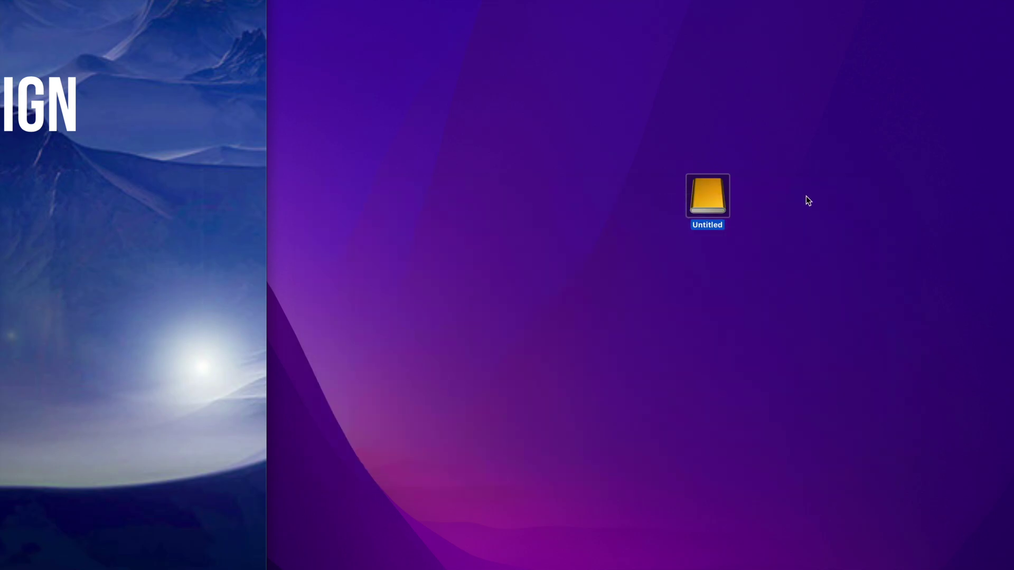
{"action": "left_click", "coordinate": [824, 152]}
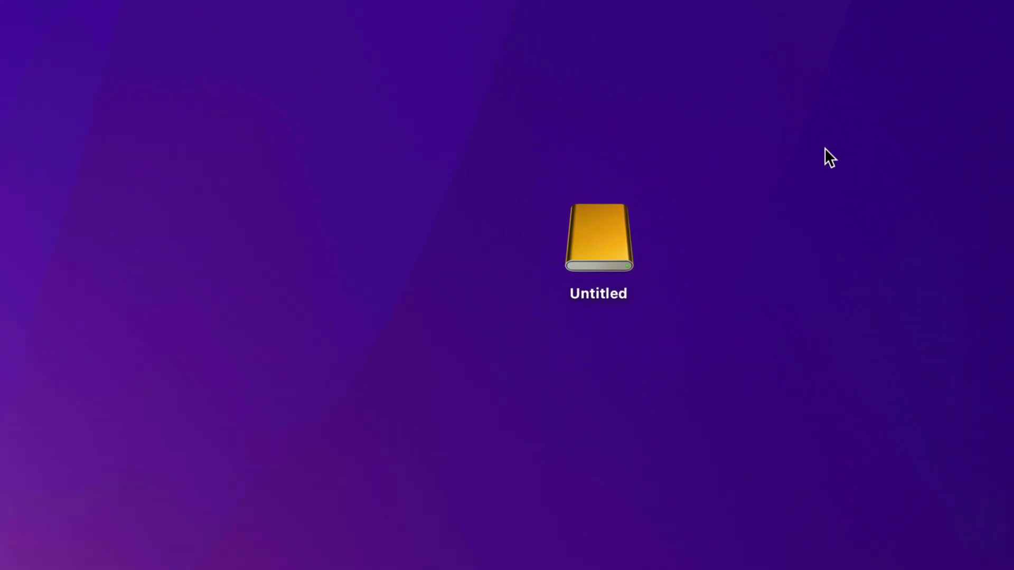